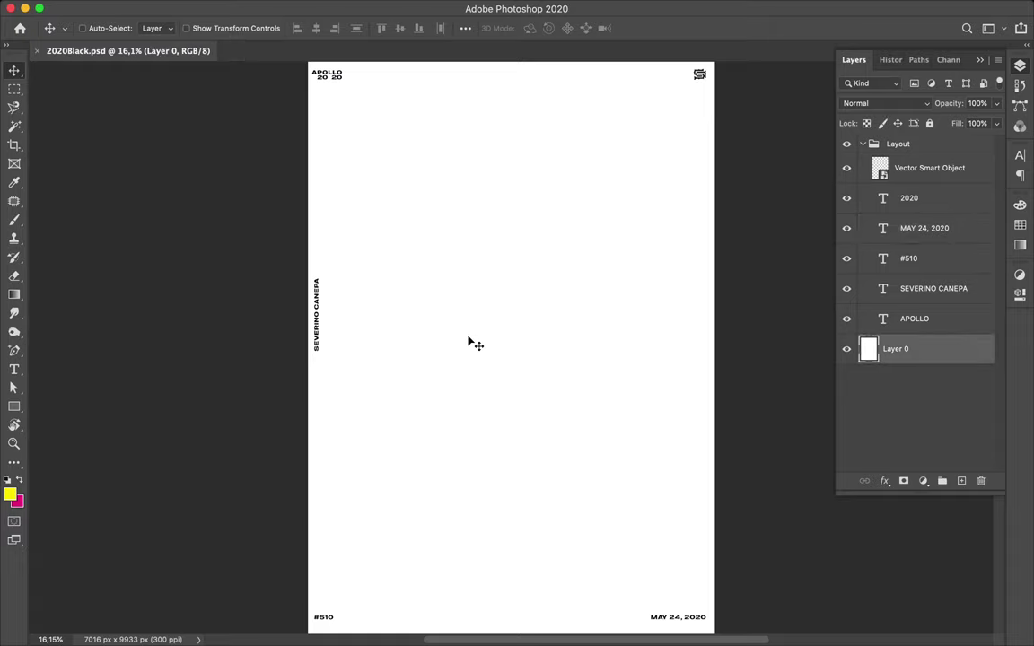
Select the Rectangle tool in Shape mode and set new shapes to a solid white fill.
scroll(465, 306, down, 1)
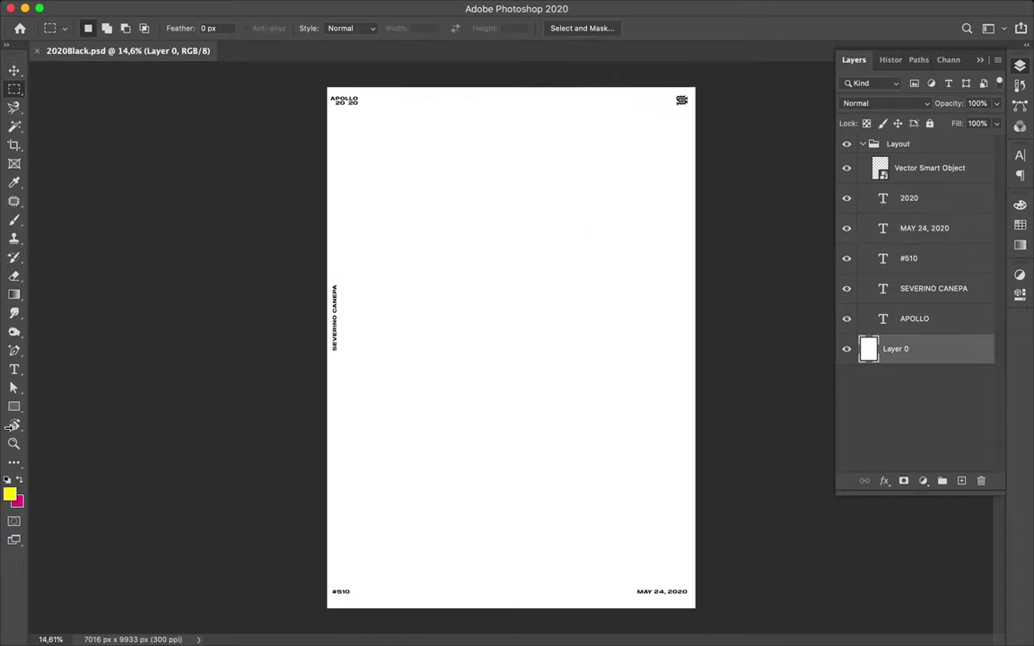
drag(14, 406, 54, 369)
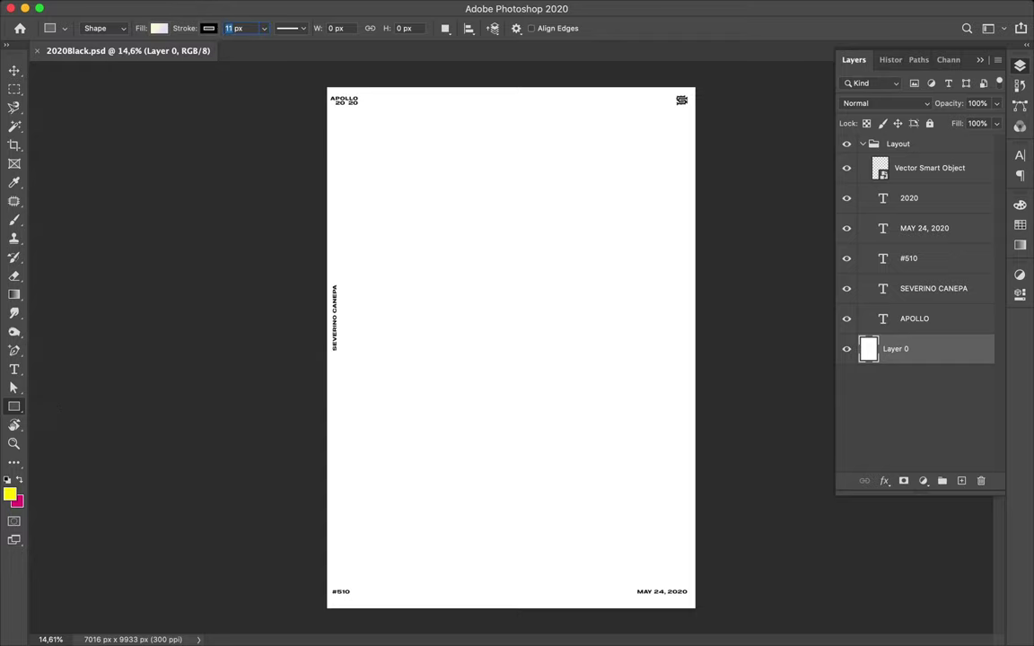
text(45)
click(160, 28)
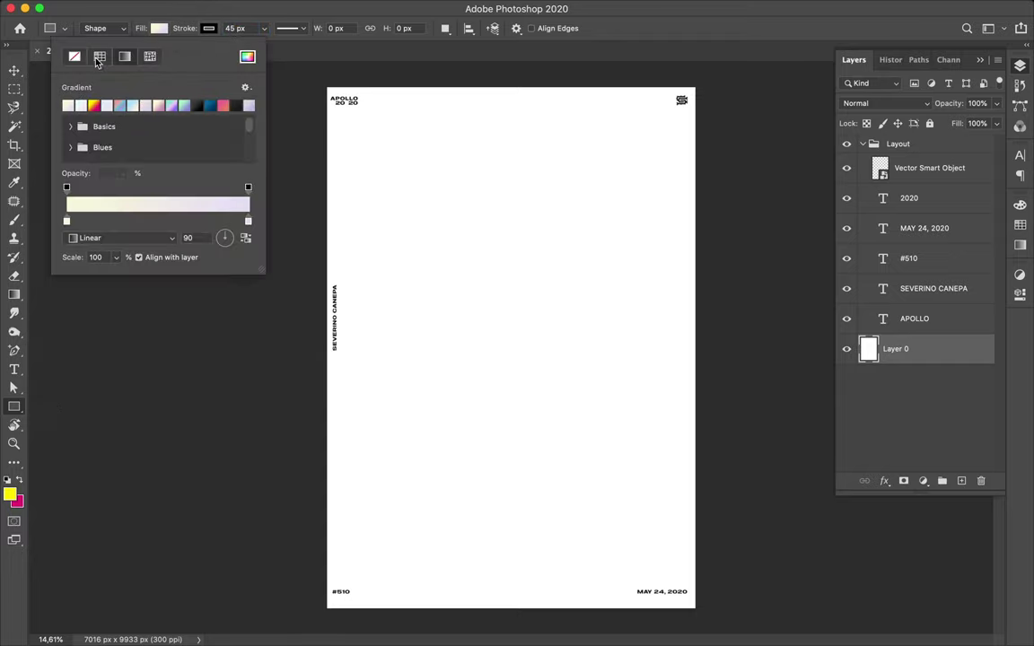
click(96, 58)
click(360, 119)
Draw the large frame, then boxes at the upper right, the left text, and the bottom edge.
drag(360, 119, 670, 567)
drag(684, 148, 515, 273)
drag(293, 262, 385, 373)
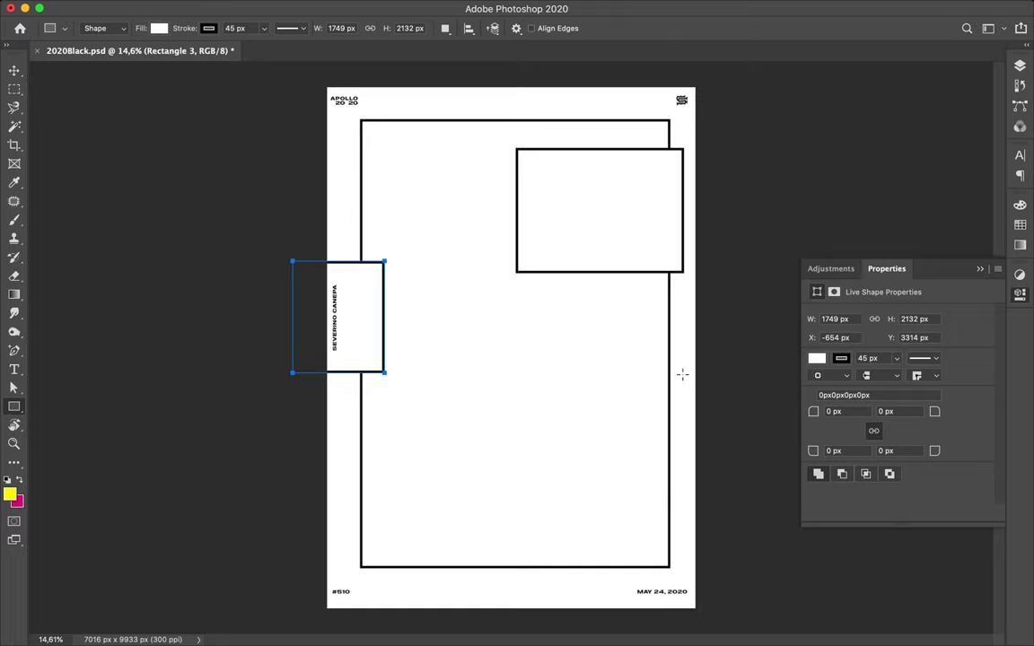
drag(393, 552, 530, 621)
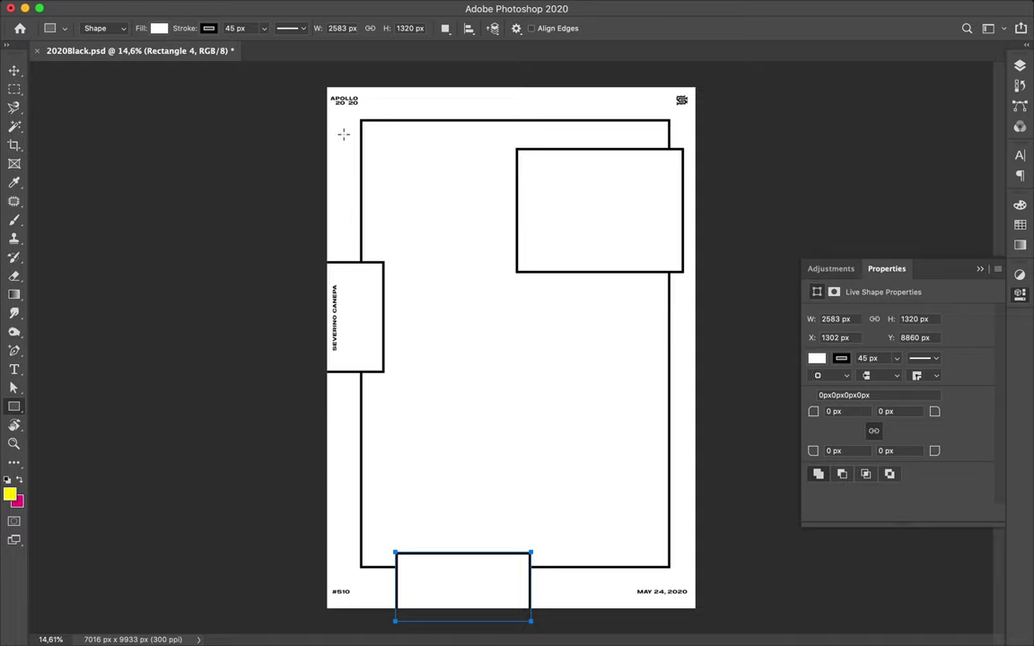
Add a small square near the top-left corner and another inside the upper-right box.
drag(347, 132, 440, 209)
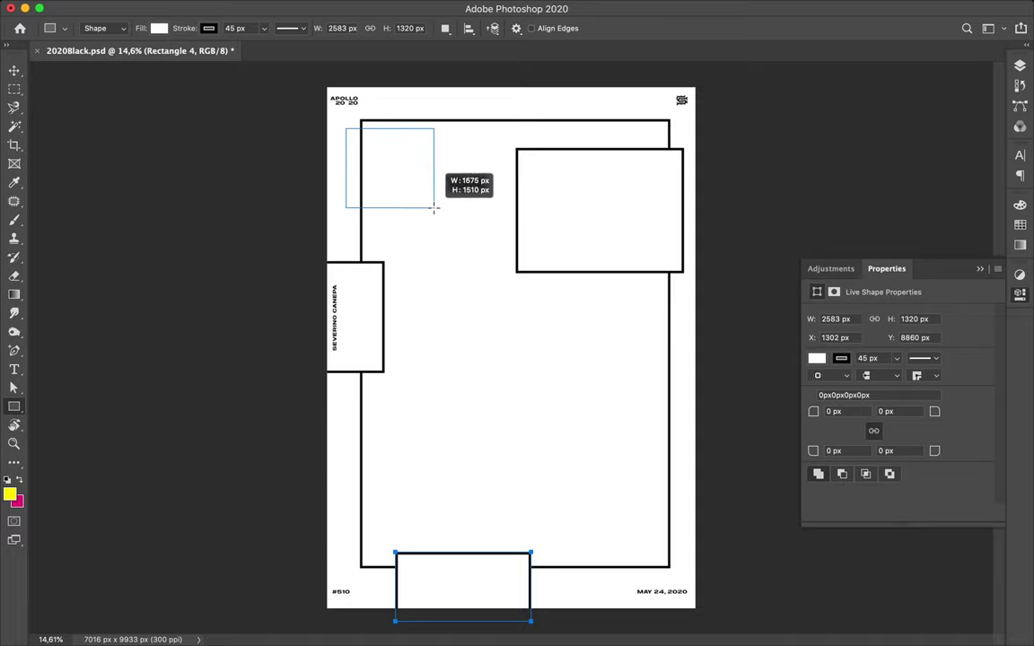
drag(441, 208, 415, 199)
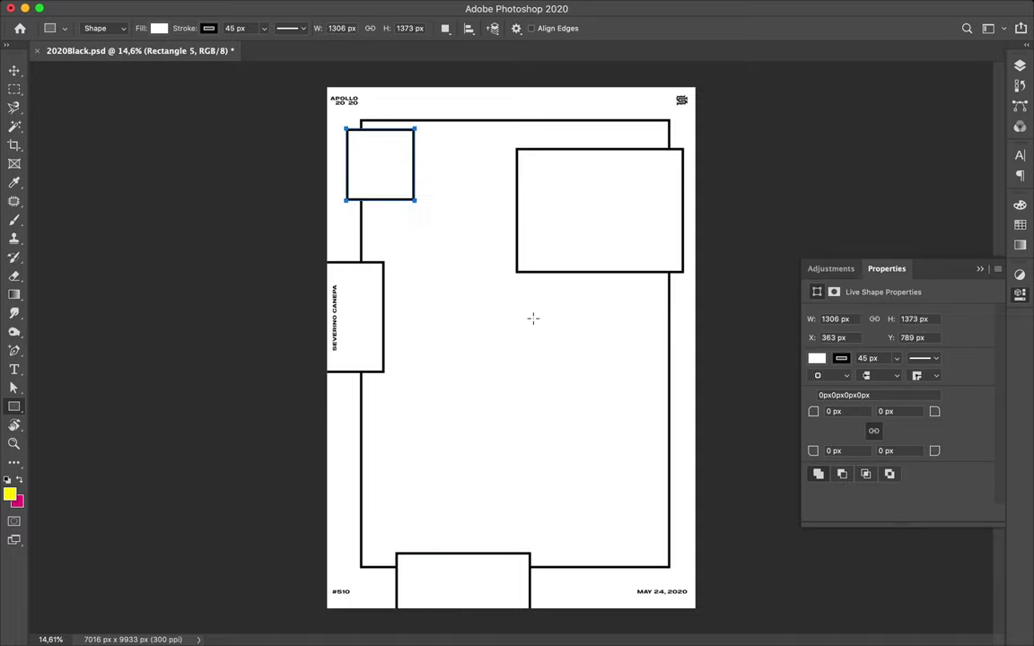
drag(583, 158, 669, 260)
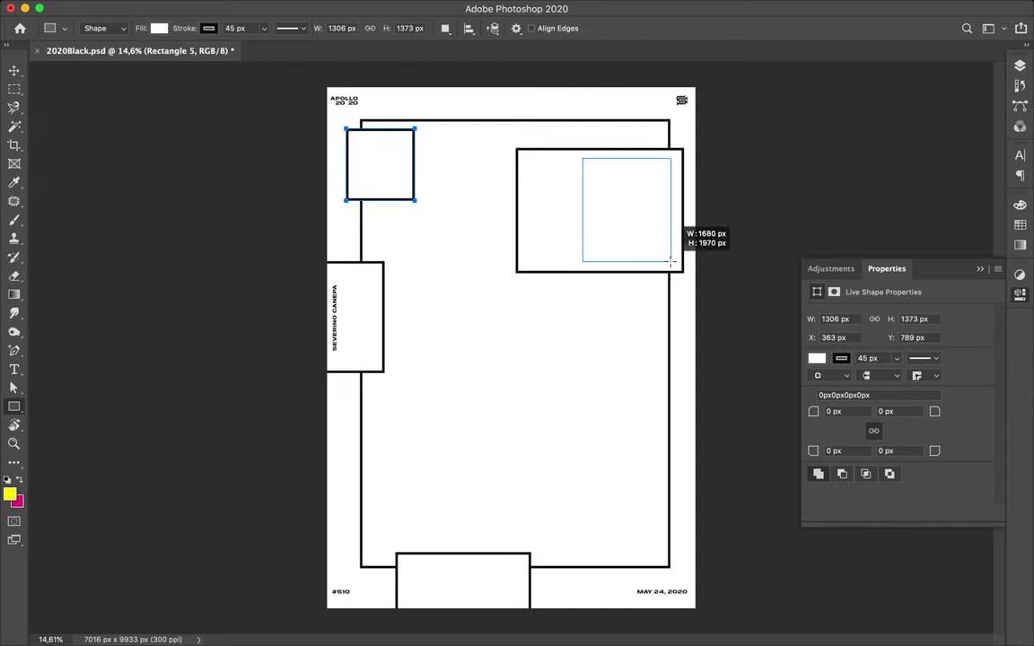
key(v)
click(1020, 67)
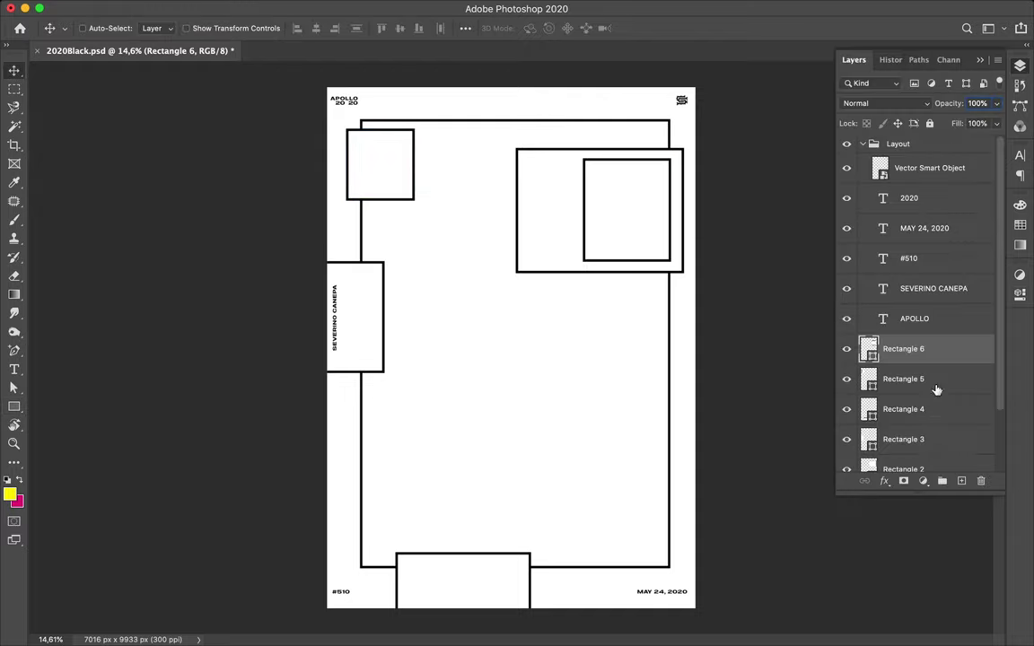
With Layer 0 selected, draw a thin strip at the frame's bottom right.
scroll(906, 404, down, 3)
click(902, 457)
key(u)
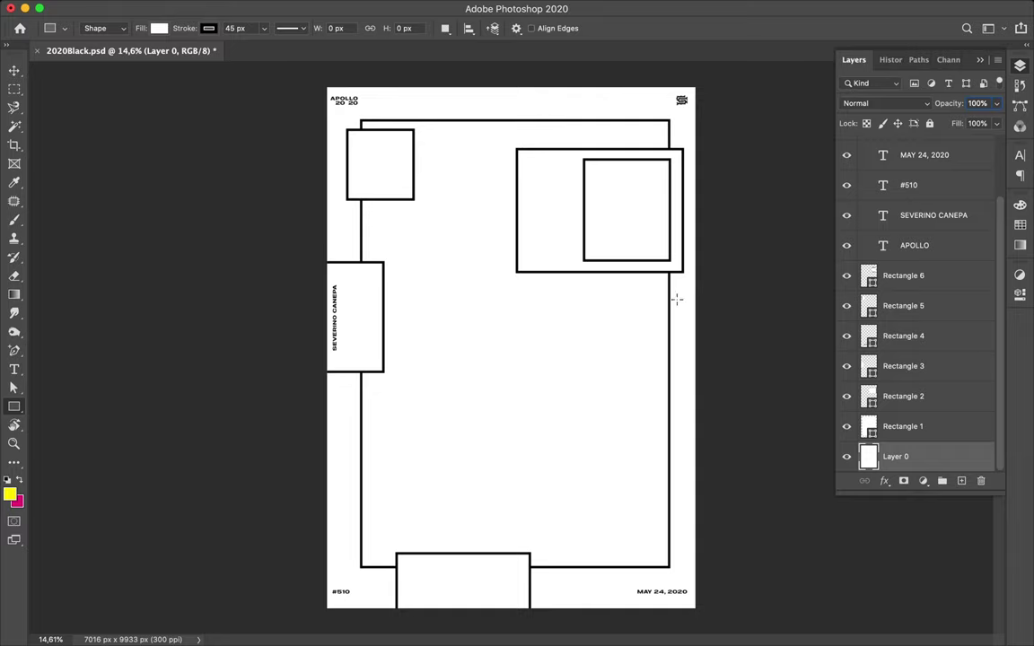
drag(541, 557, 686, 578)
key(v)
key(u)
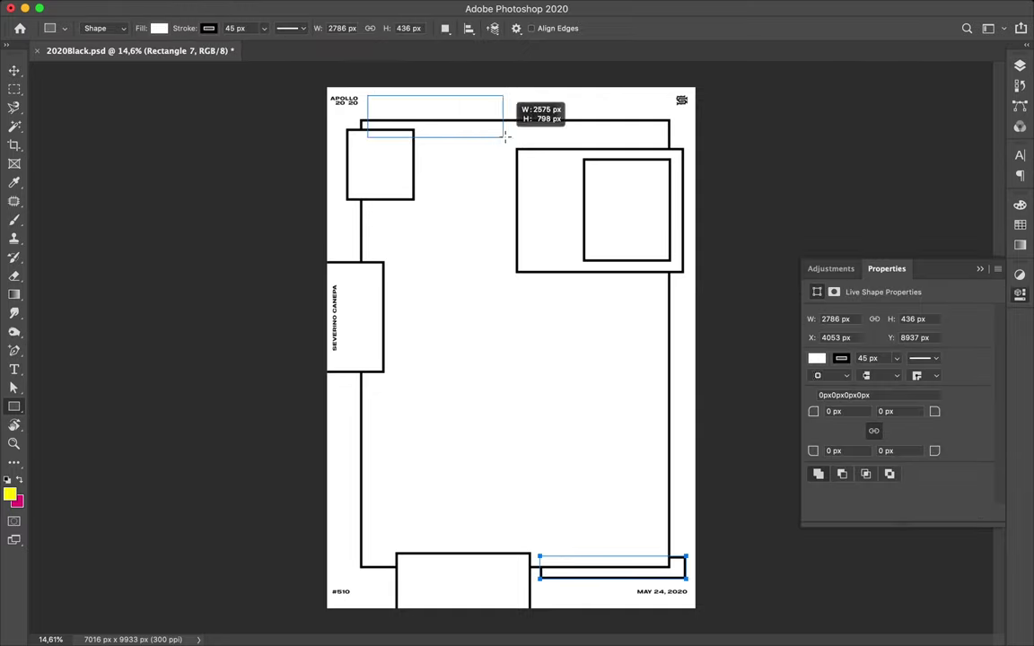
Draw a wide top box, a taller top-centre box with a smaller one inside, and a tall left rectangle.
drag(368, 96, 663, 138)
key(v)
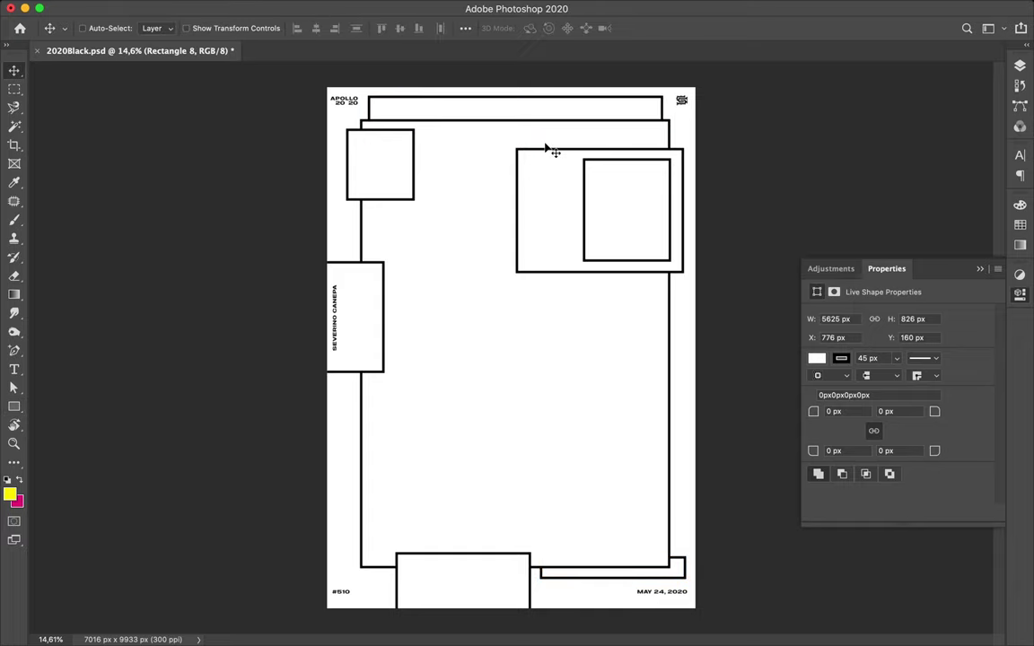
key(u)
drag(434, 77, 577, 148)
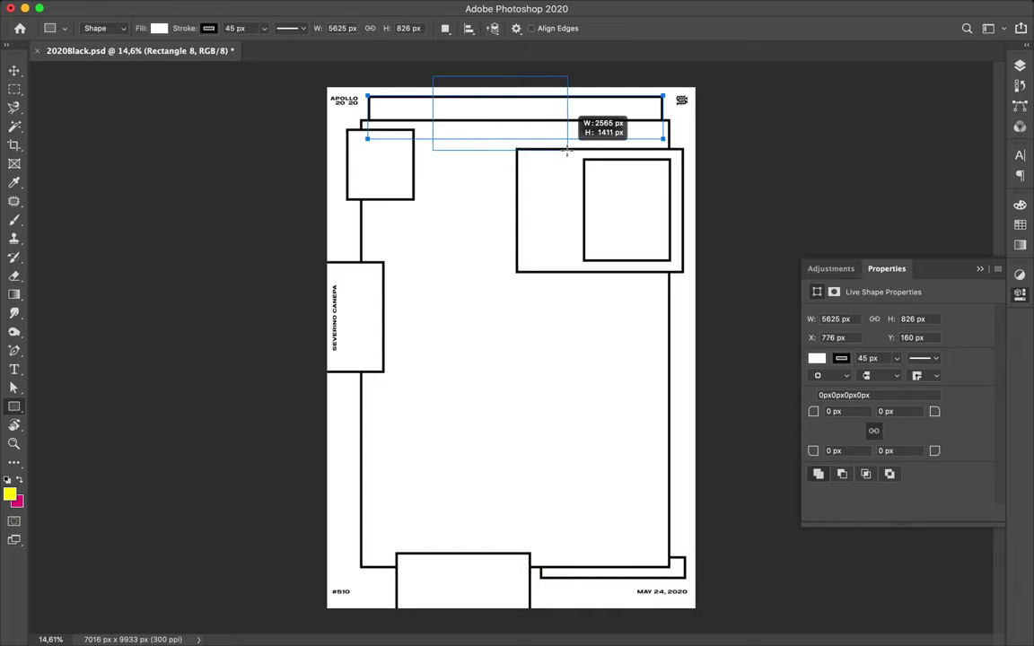
mouse_move(451, 105)
mouse_down()
mouse_move(560, 141)
mouse_move(530, 107)
mouse_up()
key(v)
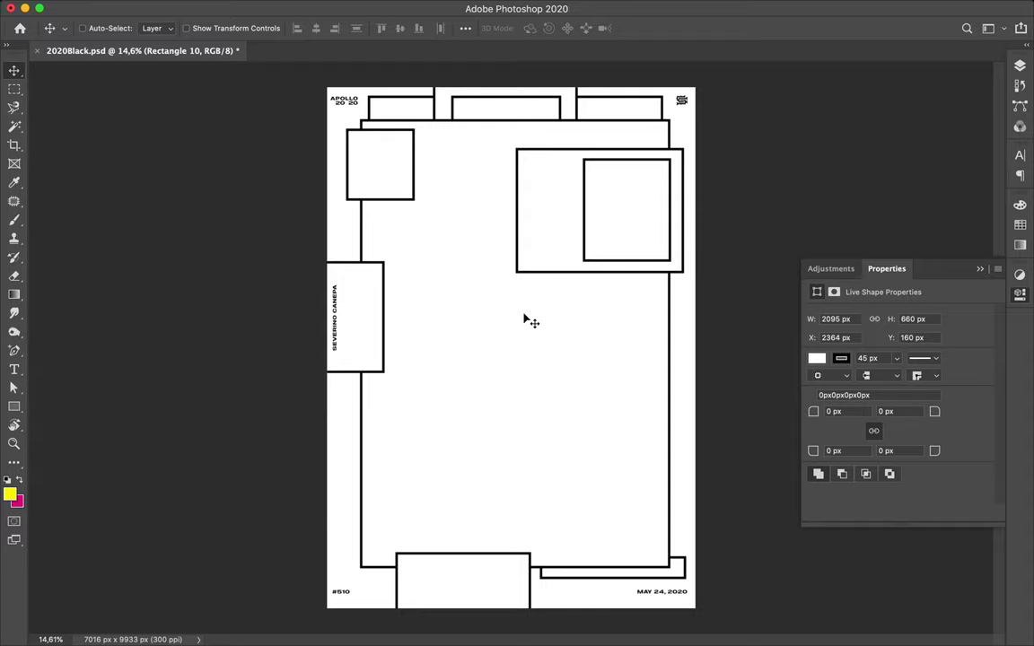
key(u)
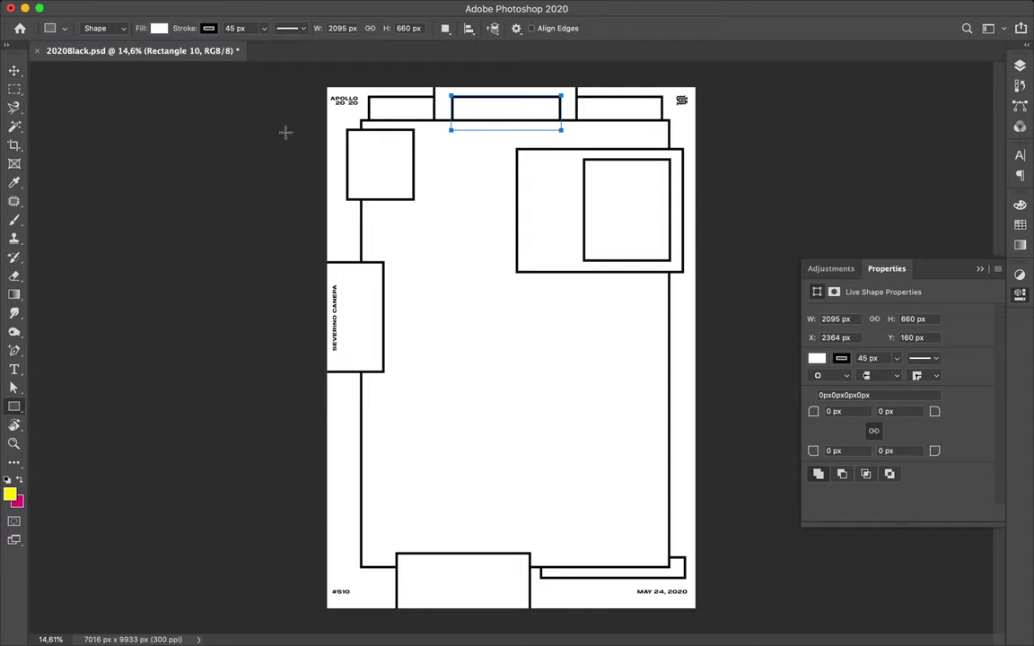
drag(371, 215, 422, 446)
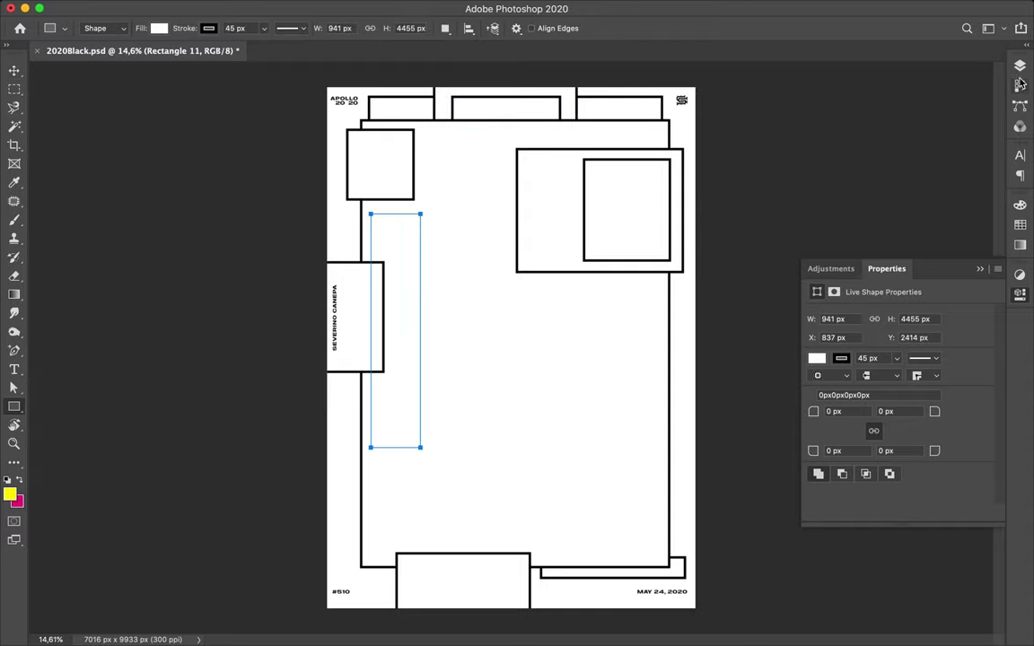
Move Rectangle 11 above Rectangle 1 and give it the pastel lavender-to-cream gradient fill.
key(F7)
drag(888, 398, 890, 406)
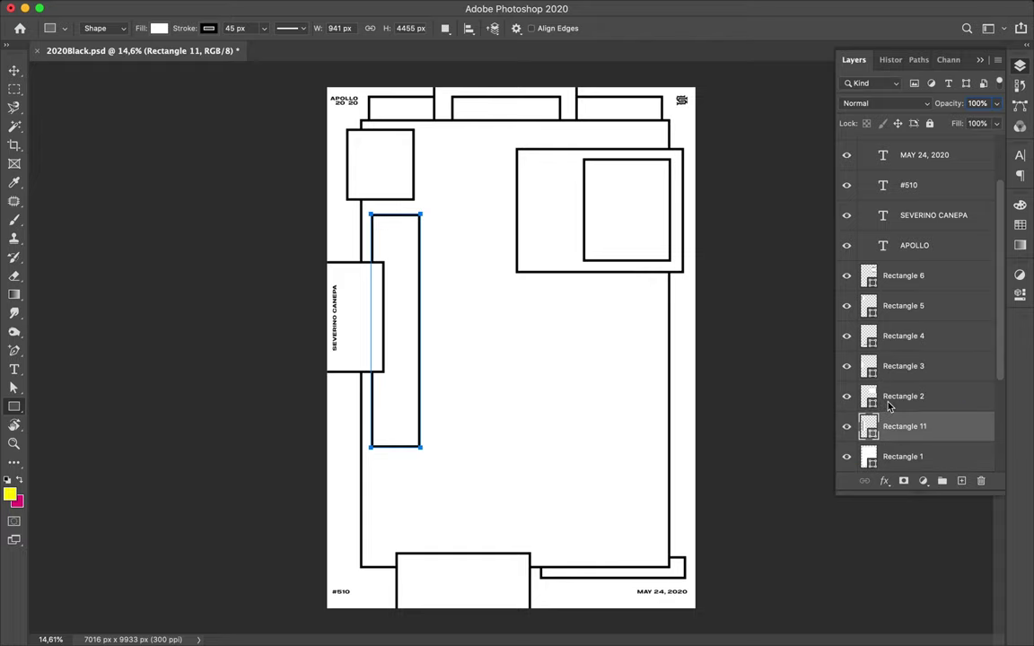
click(158, 27)
click(123, 51)
click(144, 95)
key(Return)
key(v)
drag(405, 243, 401, 242)
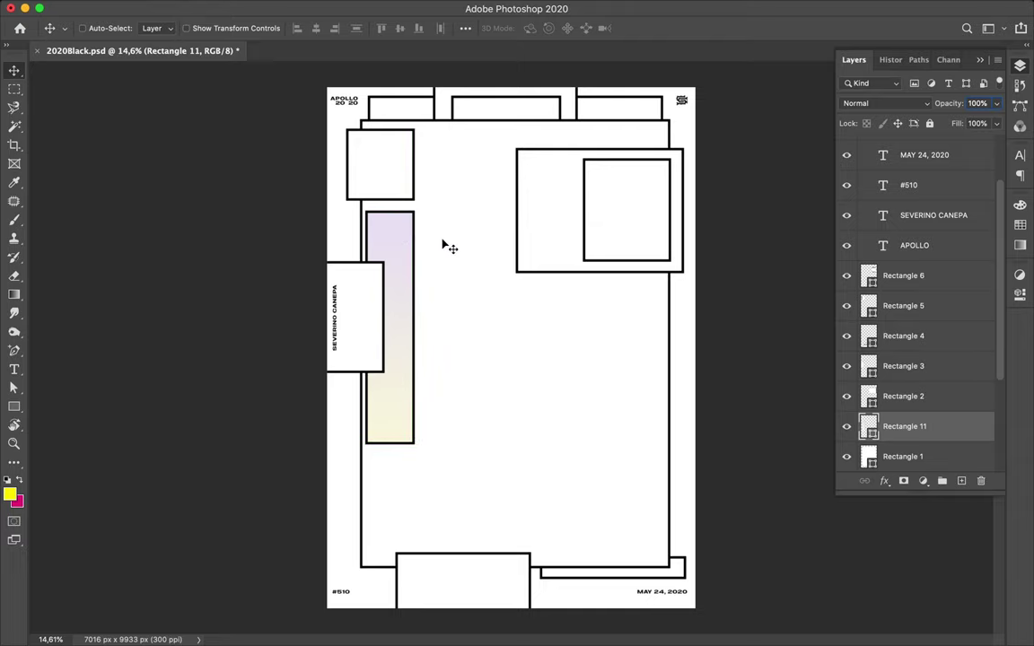
Stretch the big frame's left edge slightly outward and draw a small box inside the upper-right box.
key(alt+bracketleft)
key(ctrl+t)
drag(360, 344, 355, 343)
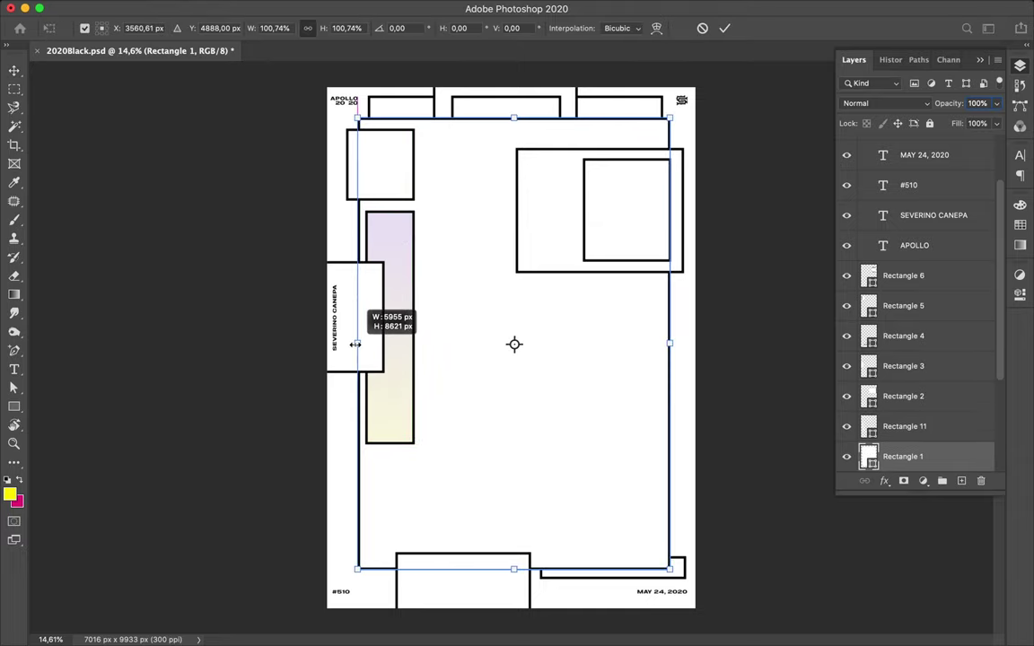
drag(356, 344, 354, 345)
key(Return)
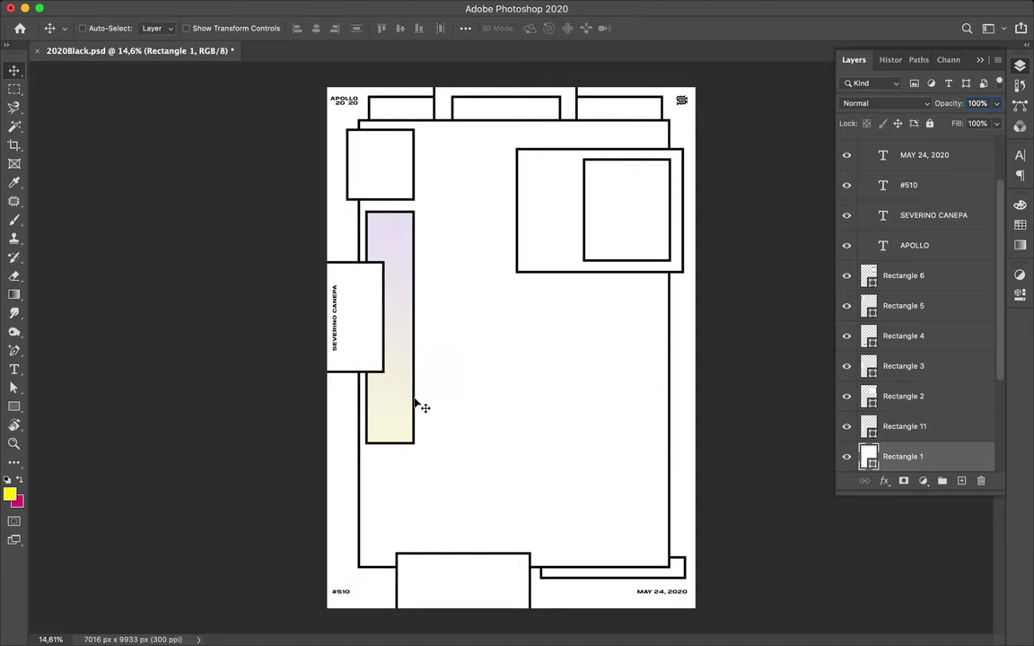
key(u)
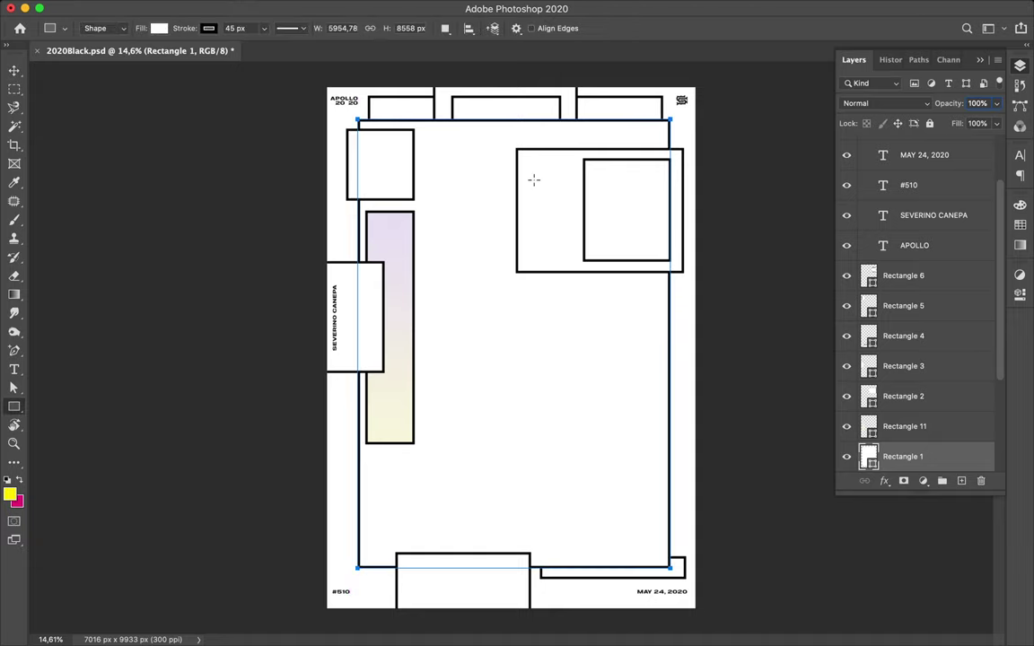
drag(525, 162, 570, 190)
Raise Rectangle 12 above Rectangle 6, give it a gradient fill, and reposition it.
key(v)
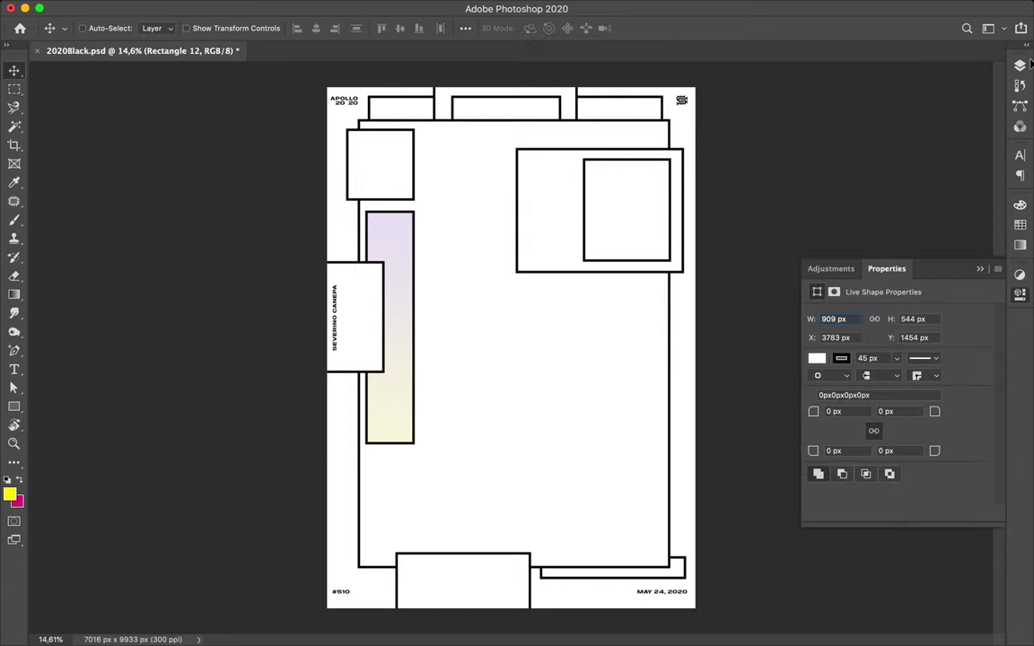
click(1020, 67)
drag(931, 456, 906, 262)
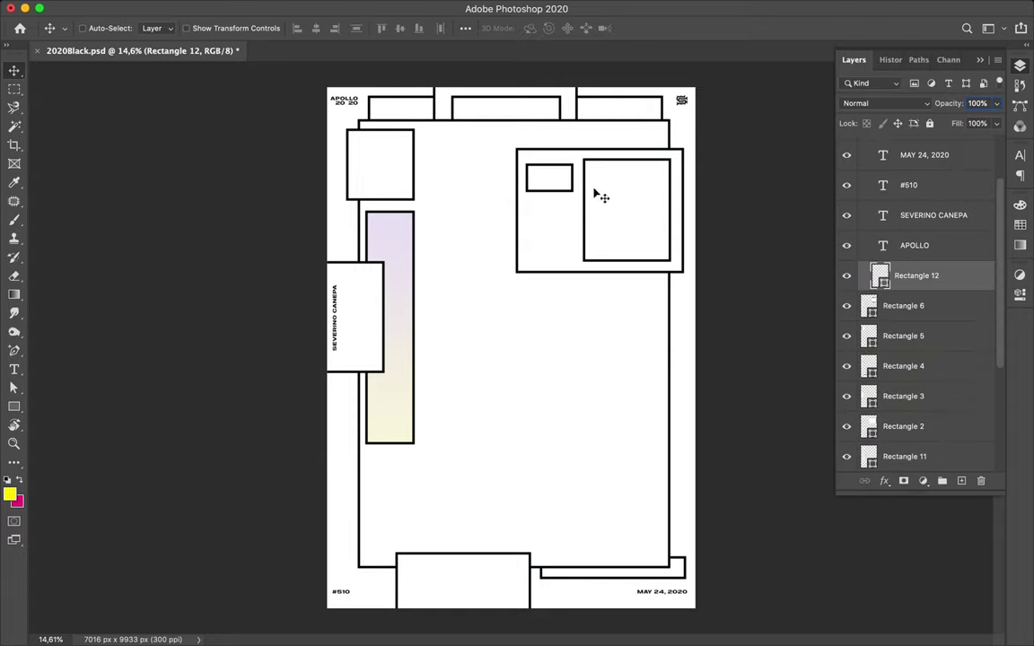
key(a)
click(200, 28)
click(179, 57)
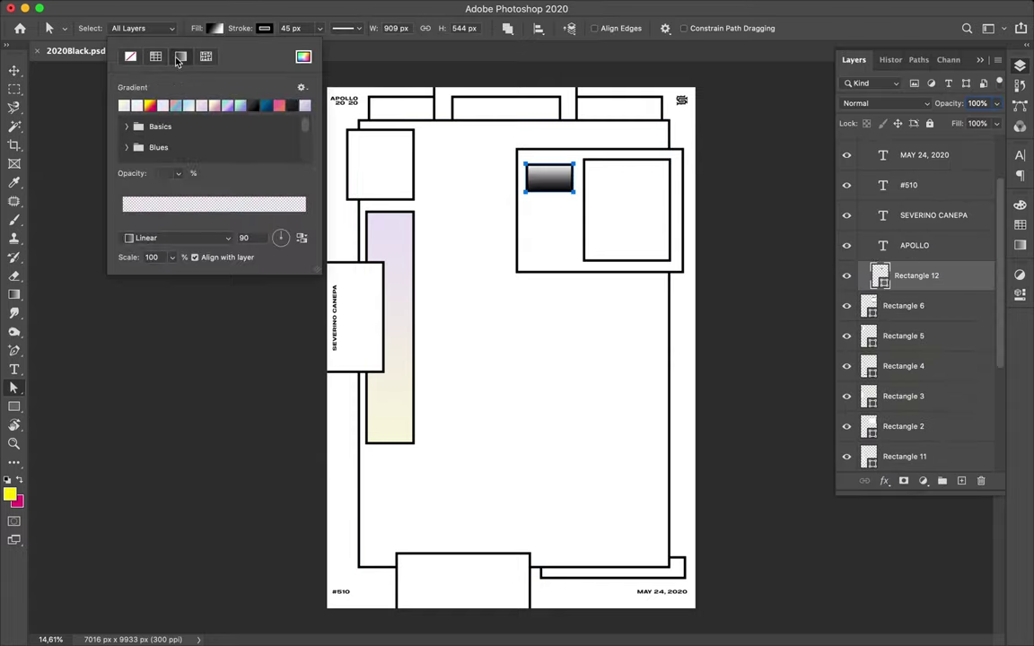
key(v)
drag(554, 181, 556, 182)
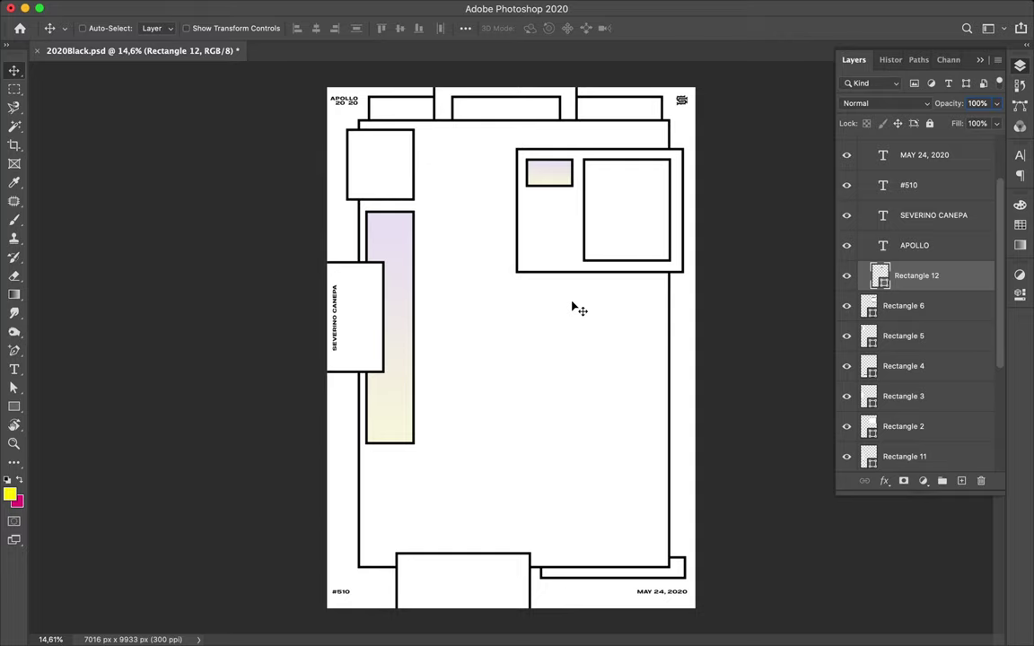
Copy the top-centre rectangle into the bottom box, raise its layer, and shrink it to half width.
click(525, 110)
drag(525, 110, 471, 575)
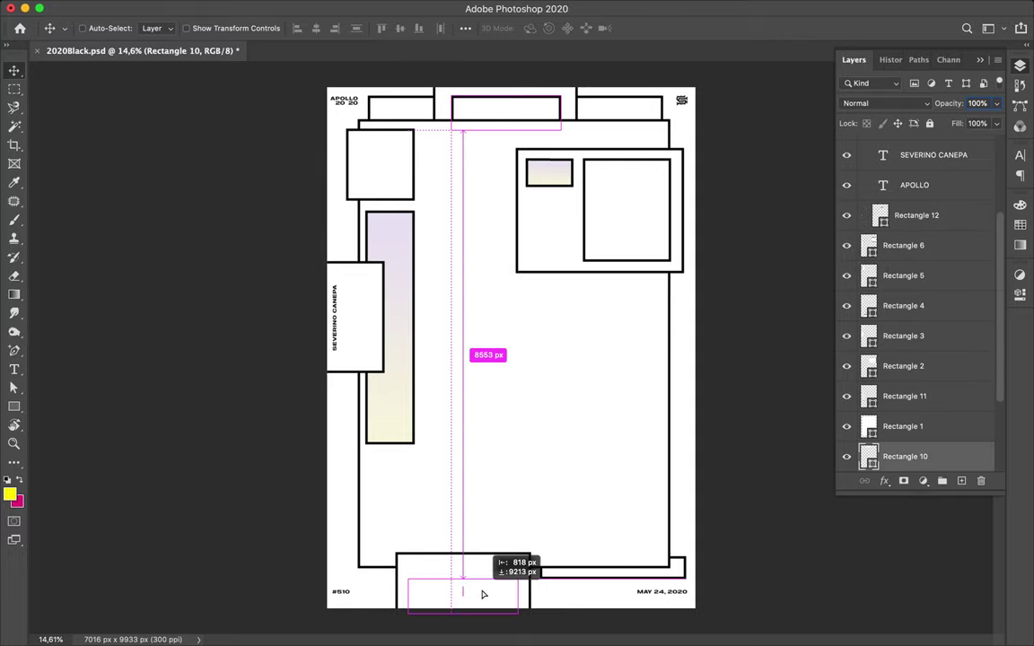
mouse_move(914, 456)
mouse_down()
mouse_move(884, 354)
mouse_move(884, 230)
mouse_move(907, 264)
mouse_up()
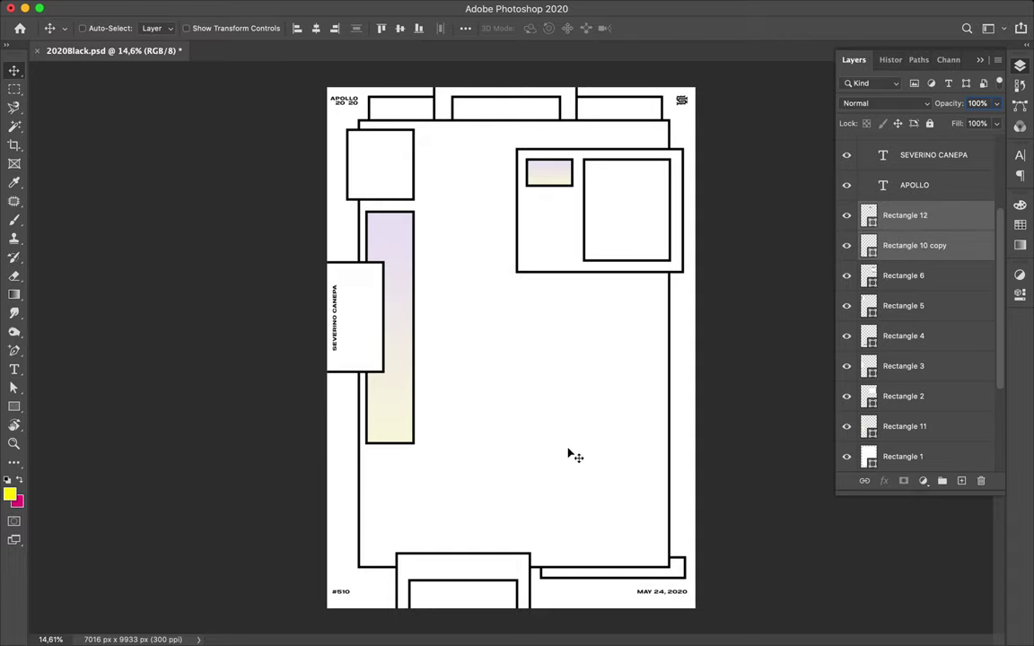
key(super+t)
drag(525, 597, 464, 596)
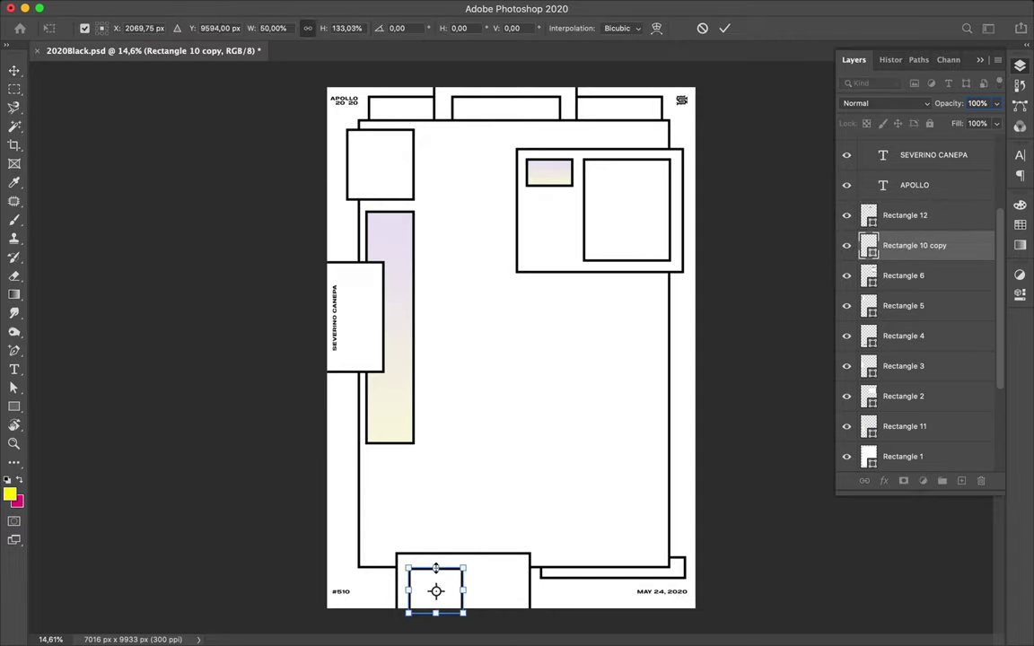
key(Return)
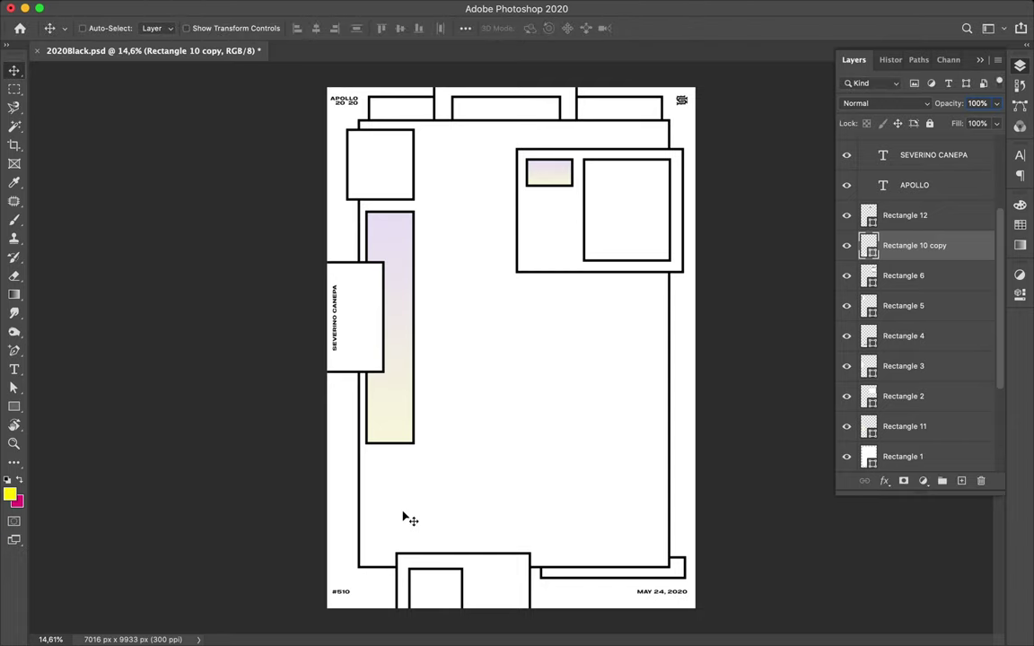
key(u)
scroll(868, 300, down, 5)
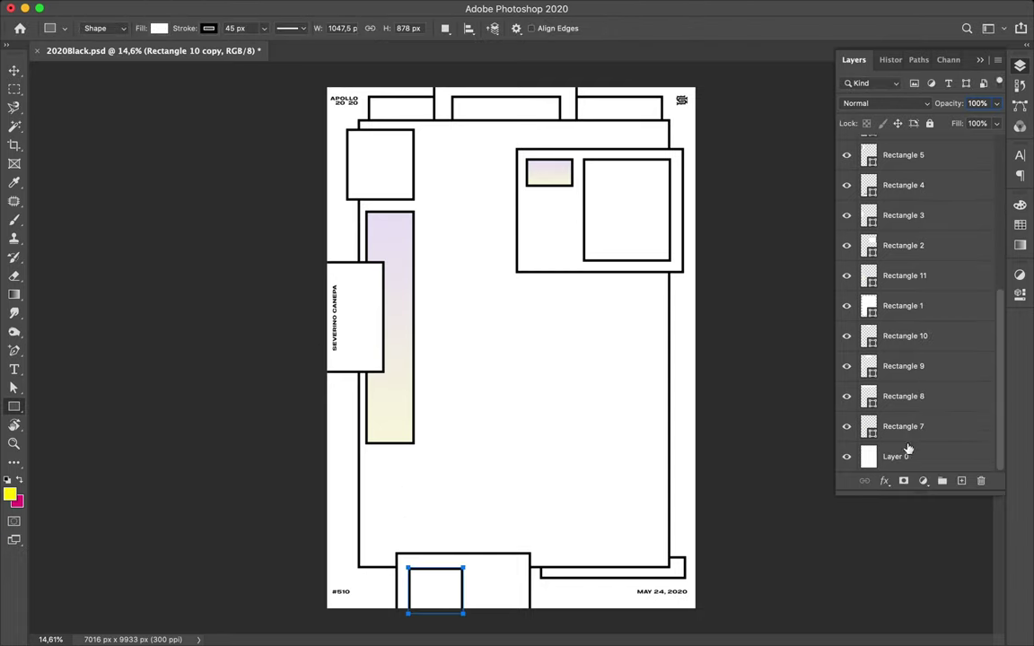
Above Layer 0, draw a large left-side rectangle filled with the pastel lavender-to-cream gradient.
click(902, 454)
mouse_move(306, 77)
mouse_down()
mouse_move(513, 585)
mouse_move(514, 613)
mouse_up()
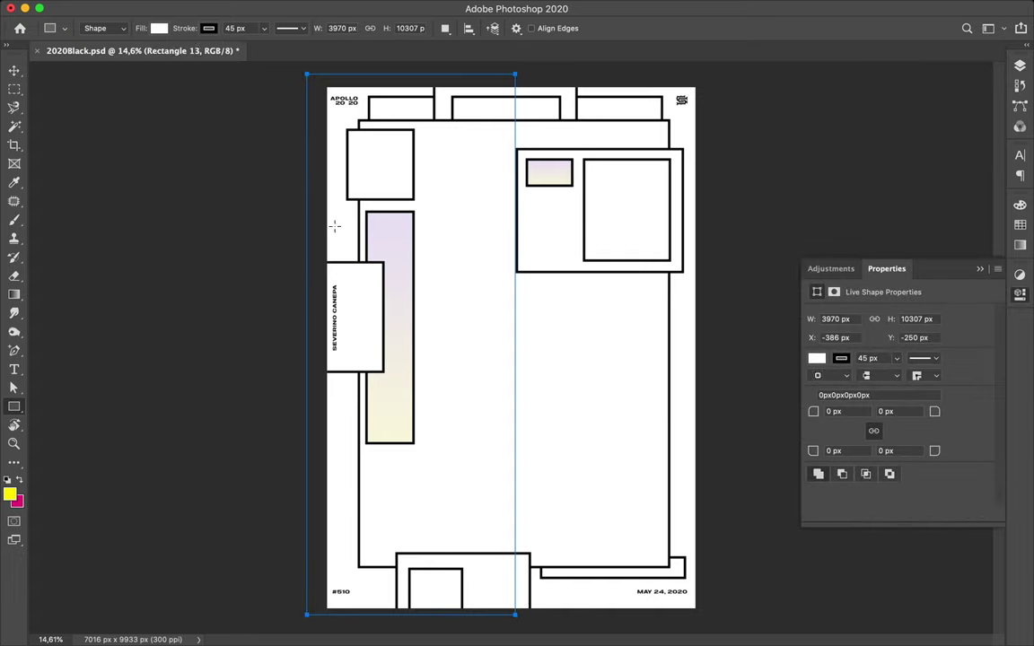
click(159, 28)
click(125, 55)
click(70, 107)
key(v)
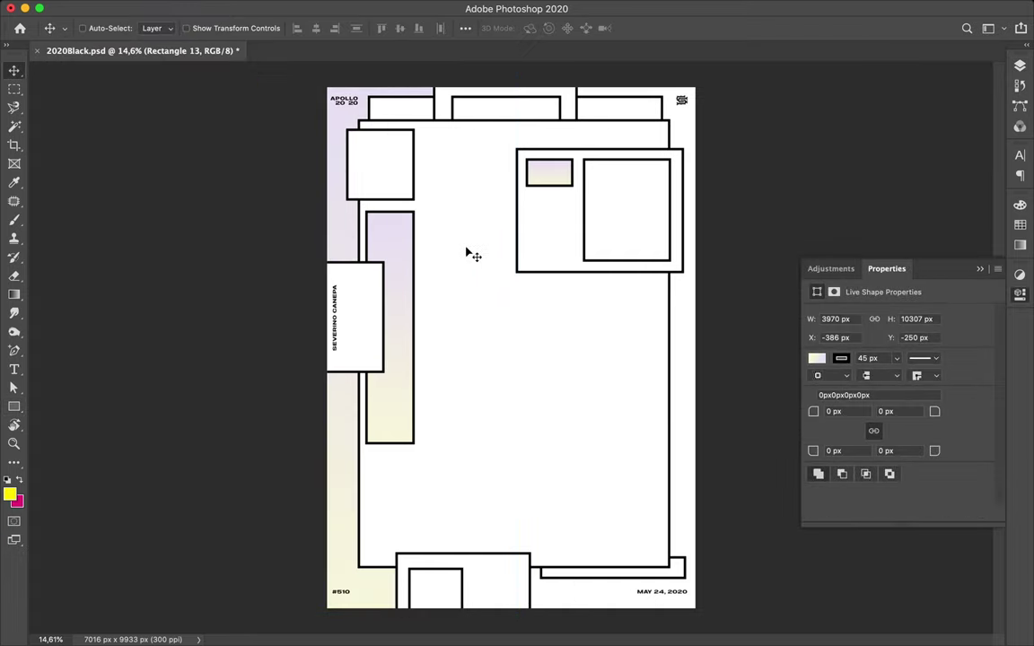
Duplicate the small upper-left square slightly offset and begin transforming the copy.
click(397, 178)
mouse_move(396, 178)
mouse_down()
mouse_move(361, 189)
mouse_move(343, 181)
mouse_move(400, 159)
mouse_up()
key(ctrl+t)
Confirm the wider, shorter bar, then place a 90°-rotated copy at the poster's right edge.
key(Return)
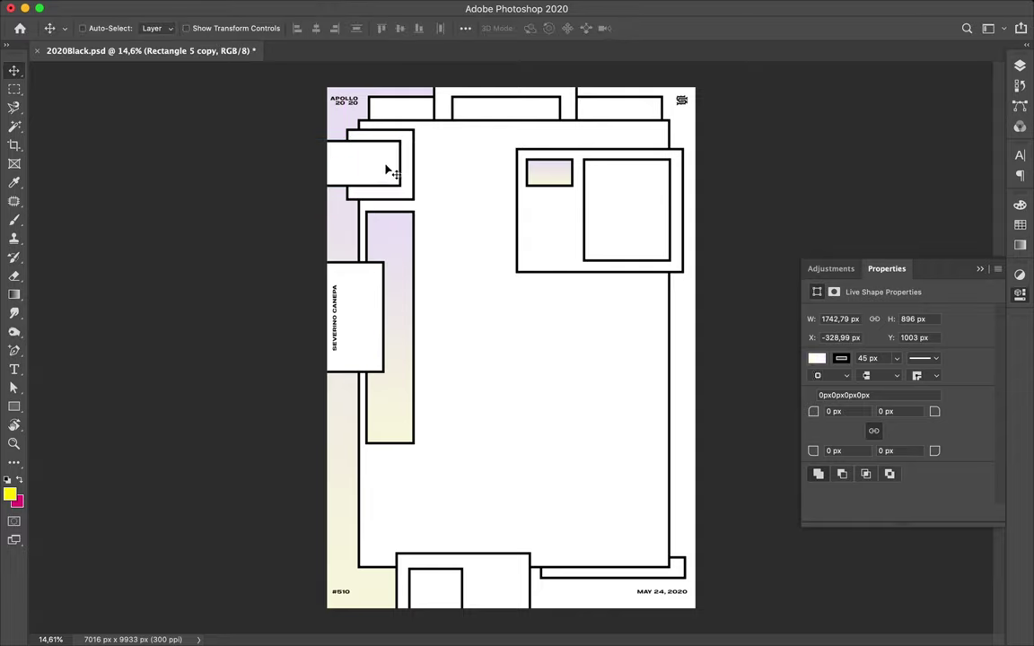
drag(391, 167, 390, 170)
mouse_move(390, 170)
mouse_down()
mouse_move(610, 311)
mouse_move(639, 357)
mouse_move(627, 290)
mouse_up()
key(ctrl+t)
key(Return)
drag(606, 346, 653, 303)
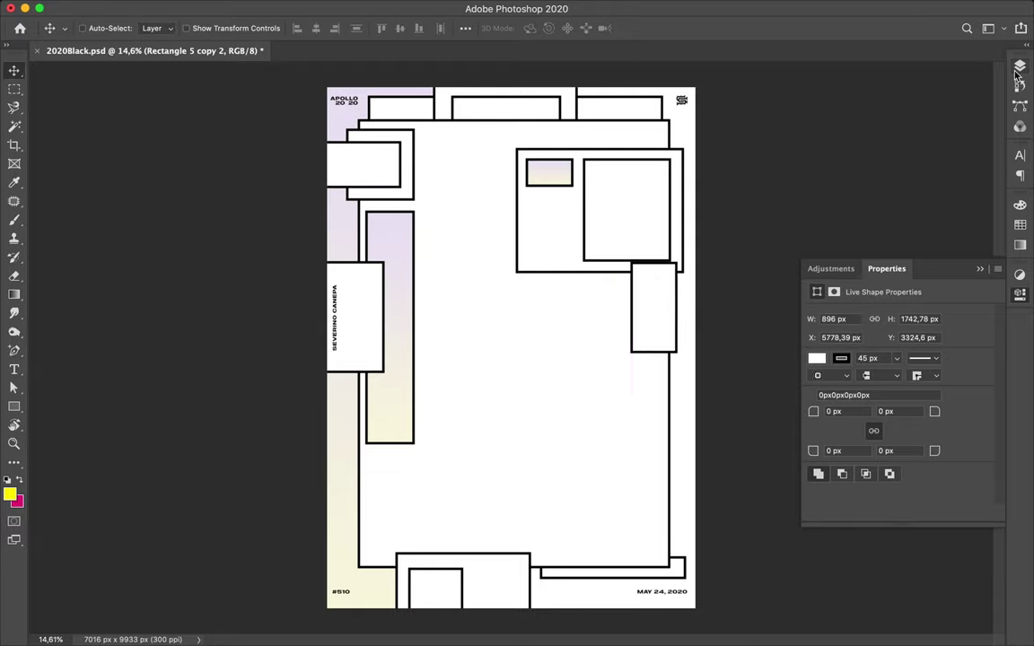
Move the right-edge box's layer lower and widen the box toward the left.
key(F7)
mouse_move(920, 167)
mouse_down()
mouse_move(923, 435)
mouse_move(916, 296)
mouse_up()
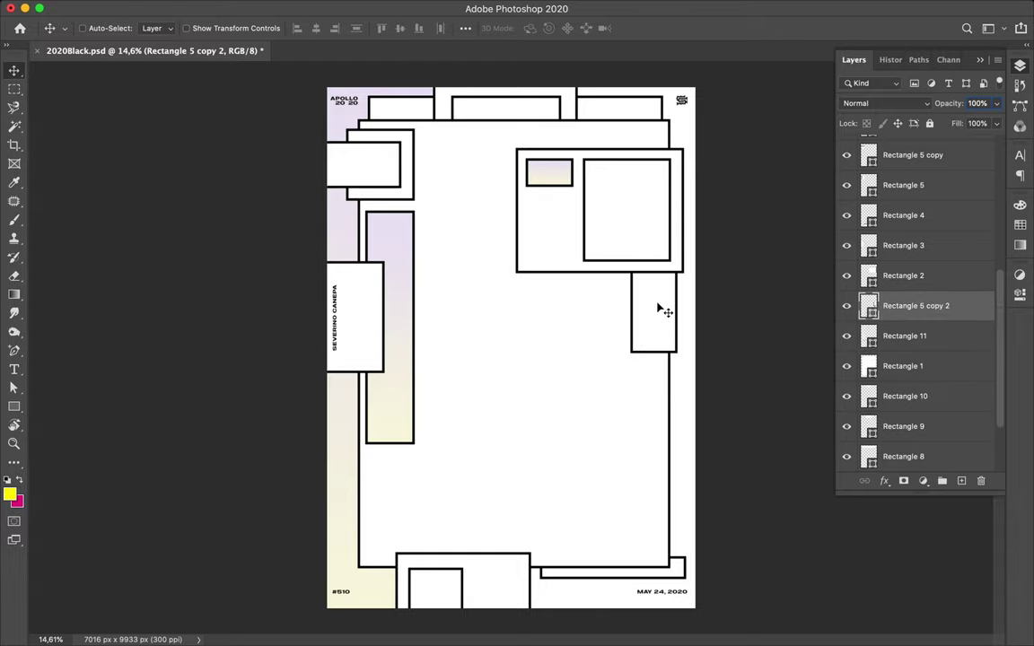
key(ctrl+t)
mouse_move(631, 312)
mouse_down()
mouse_move(613, 312)
mouse_move(610, 279)
mouse_up()
key(Return)
Make a thin bar copy beneath the right-edge box and an offset copy of the bottom-right strip.
key(ctrl+t)
mouse_move(605, 216)
mouse_down()
mouse_move(602, 306)
mouse_move(565, 302)
mouse_move(568, 283)
mouse_up()
key(Return)
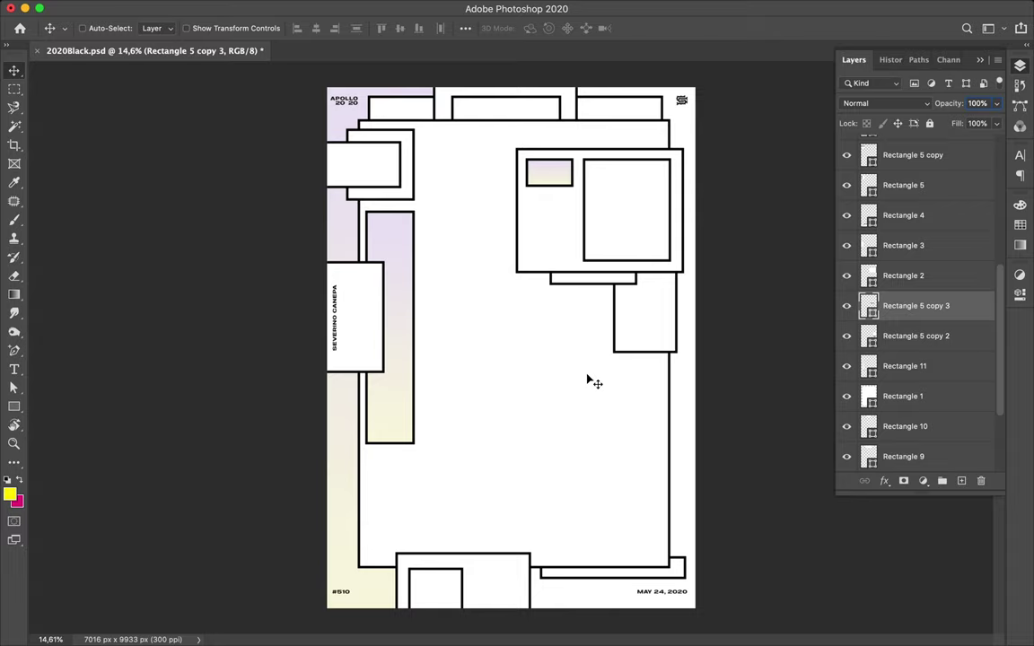
drag(681, 575, 683, 564)
drag(905, 458, 904, 250)
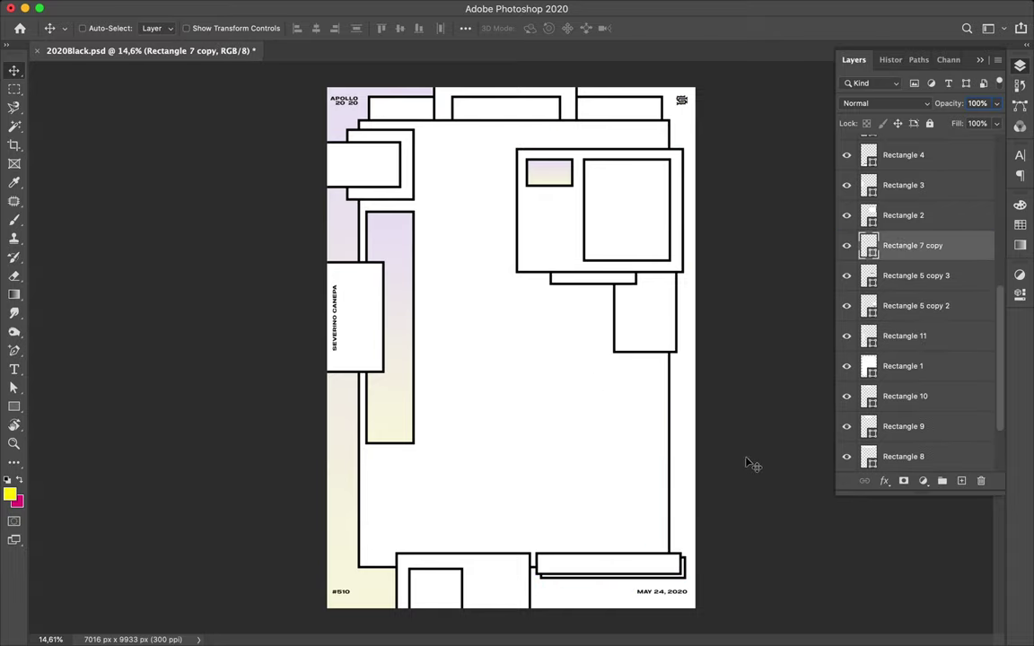
click(397, 368)
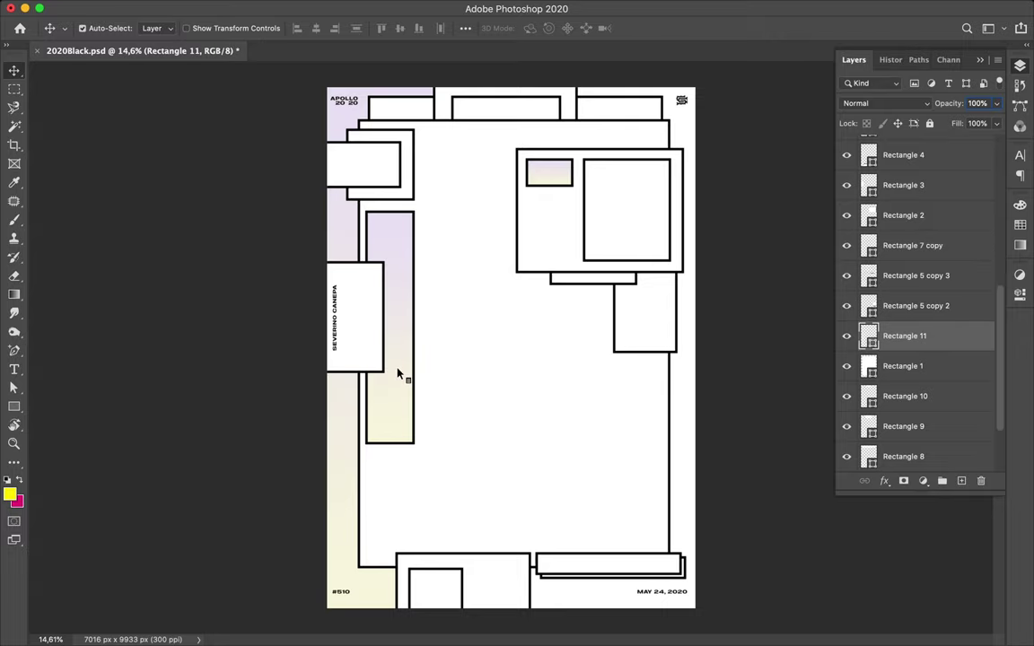
Duplicate the tall gradient strip and stack two copies, each offset down and right.
key(ctrl+j)
drag(412, 338, 417, 342)
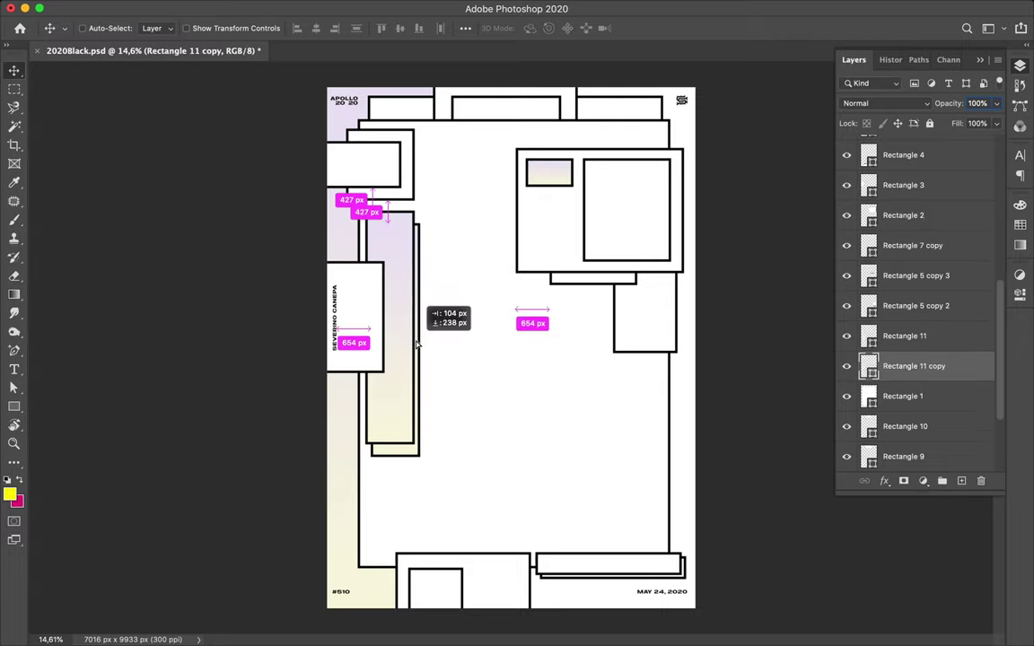
drag(420, 345, 425, 355)
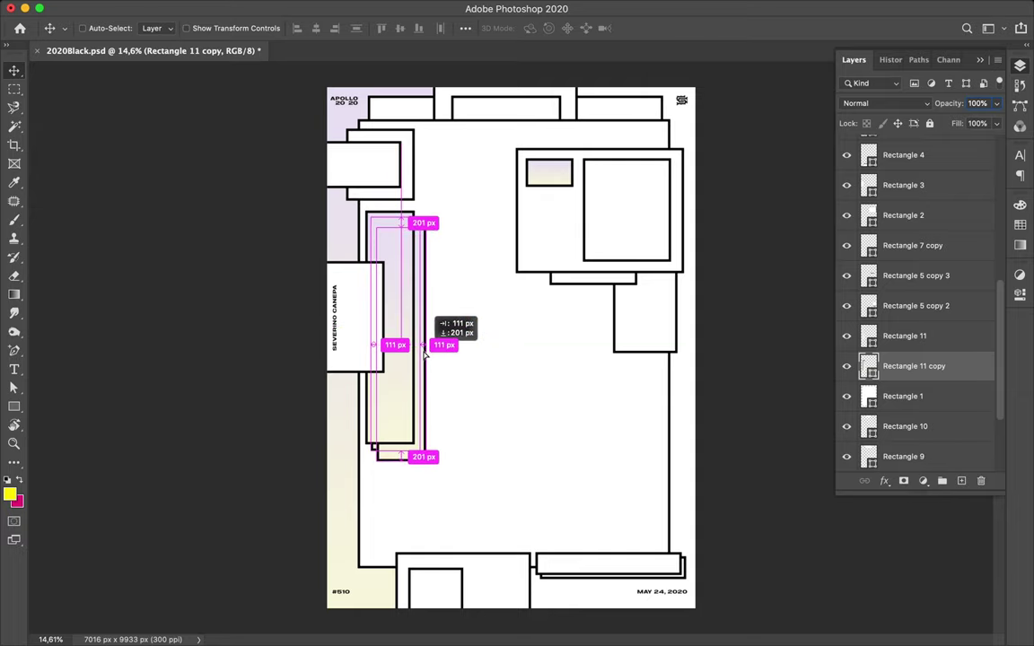
drag(425, 356, 427, 358)
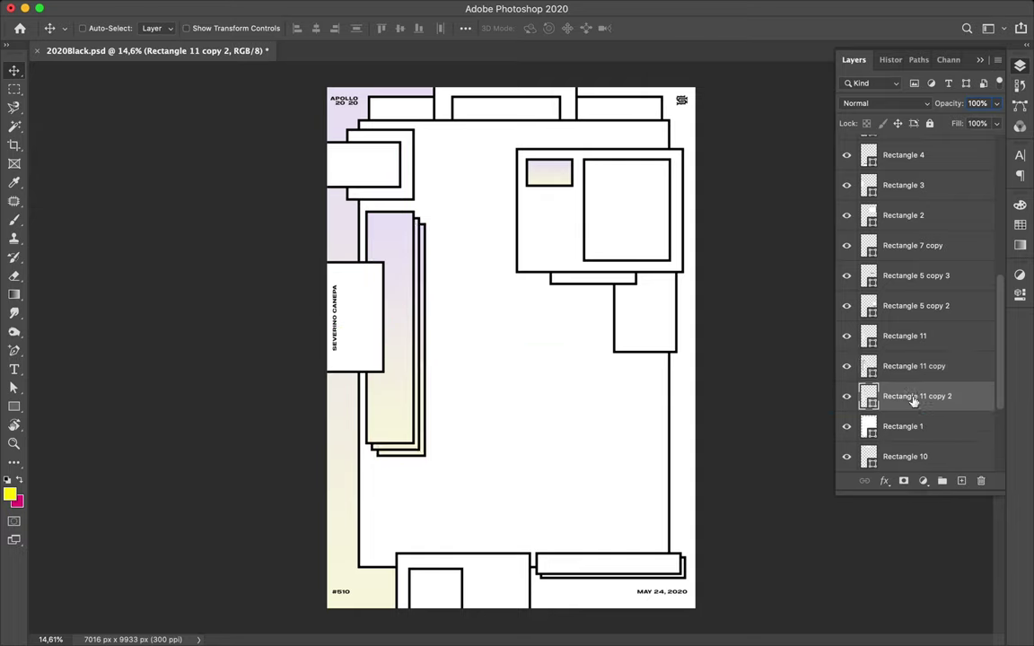
scroll(512, 354, up, 2)
scroll(390, 179, up, 1)
ctrl+click(377, 169)
Add an offset copy of the upper-left bar and two stacked copies of the SEVERINO CANEPA panel.
drag(377, 169, 376, 169)
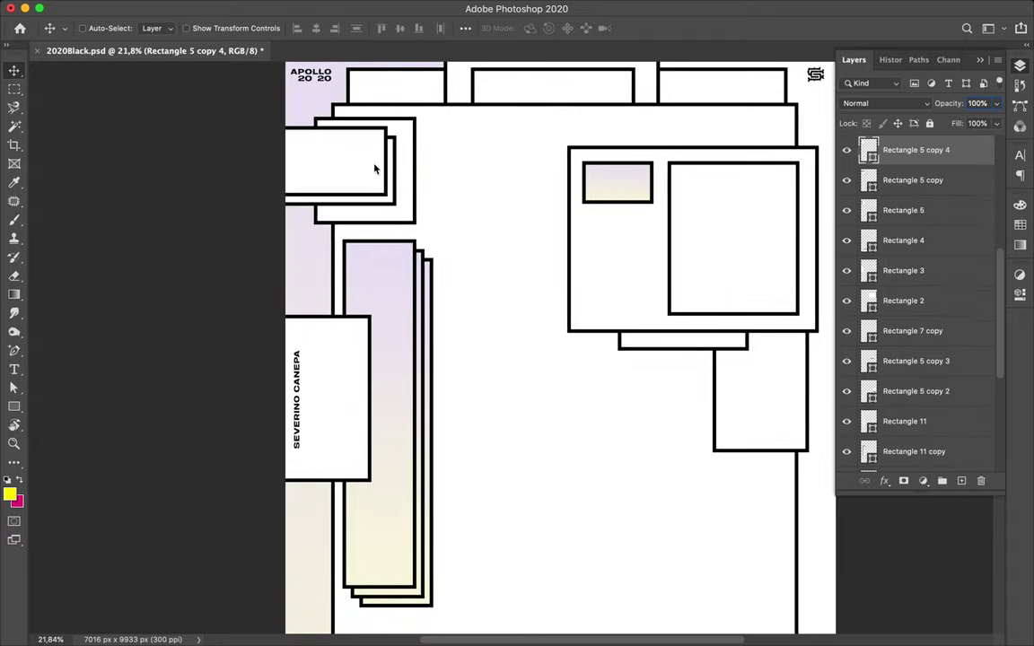
ctrl+click(411, 161)
ctrl+click(345, 353)
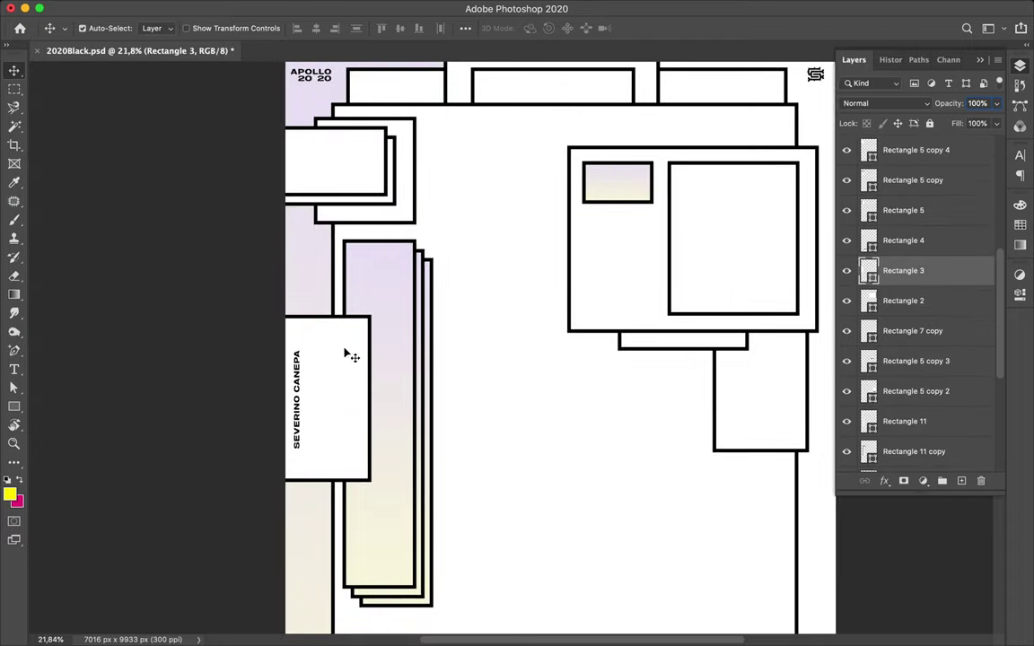
drag(345, 354, 336, 347)
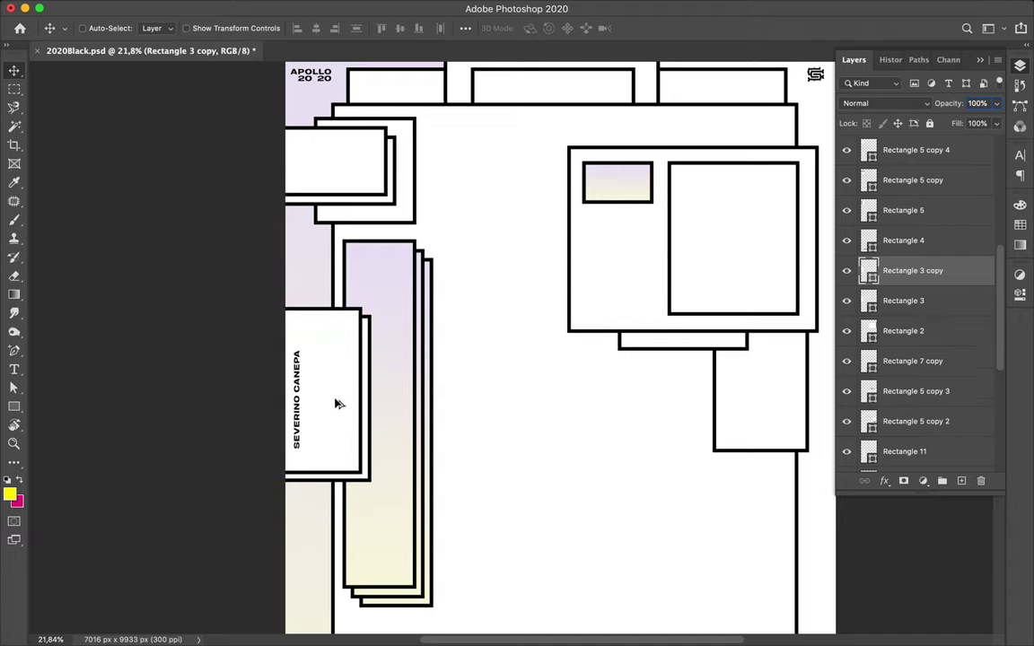
drag(336, 404, 328, 397)
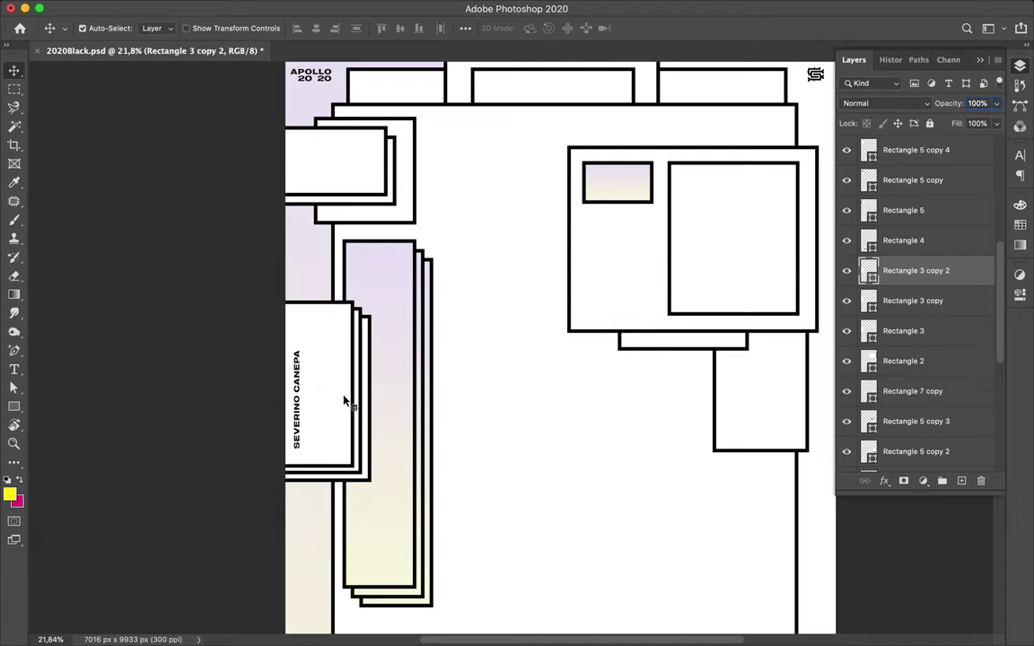
ctrl+shift+click(362, 421)
ctrl+shift+click(362, 420)
drag(363, 420, 367, 429)
Stack offset copies of the top-centre rectangle, undoing the last extra duplicate.
scroll(492, 409, down, 3)
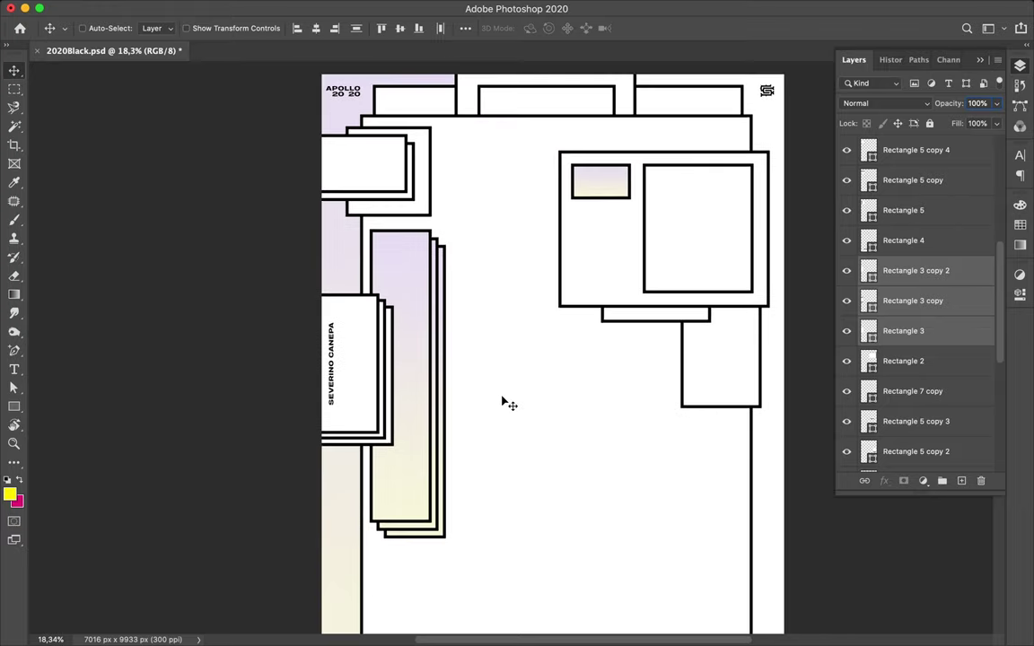
drag(579, 106, 566, 118)
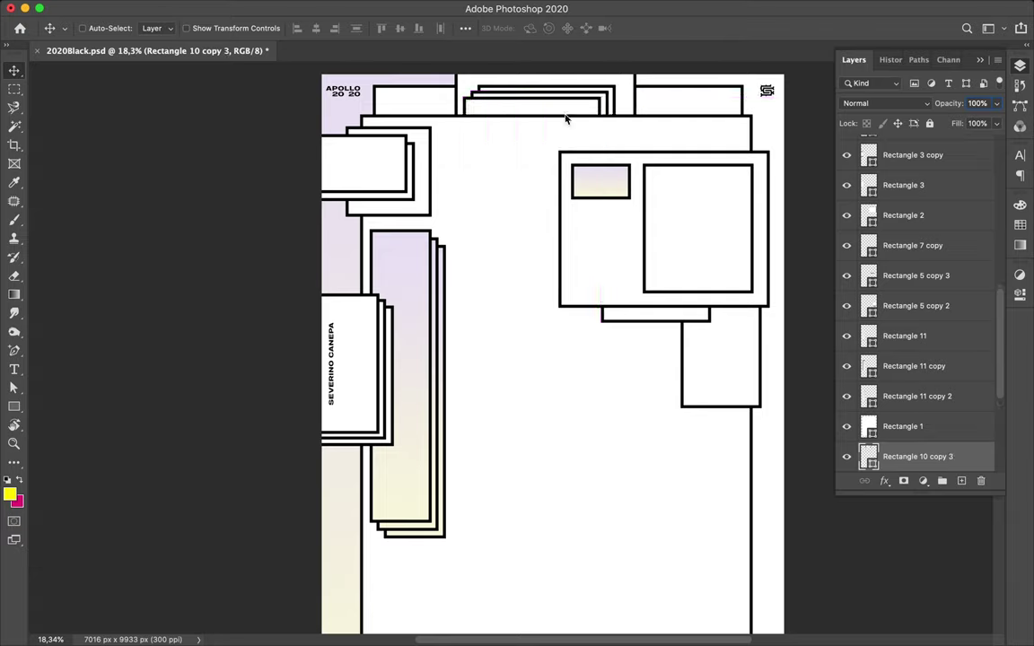
scroll(897, 359, down, 2)
drag(907, 379, 906, 316)
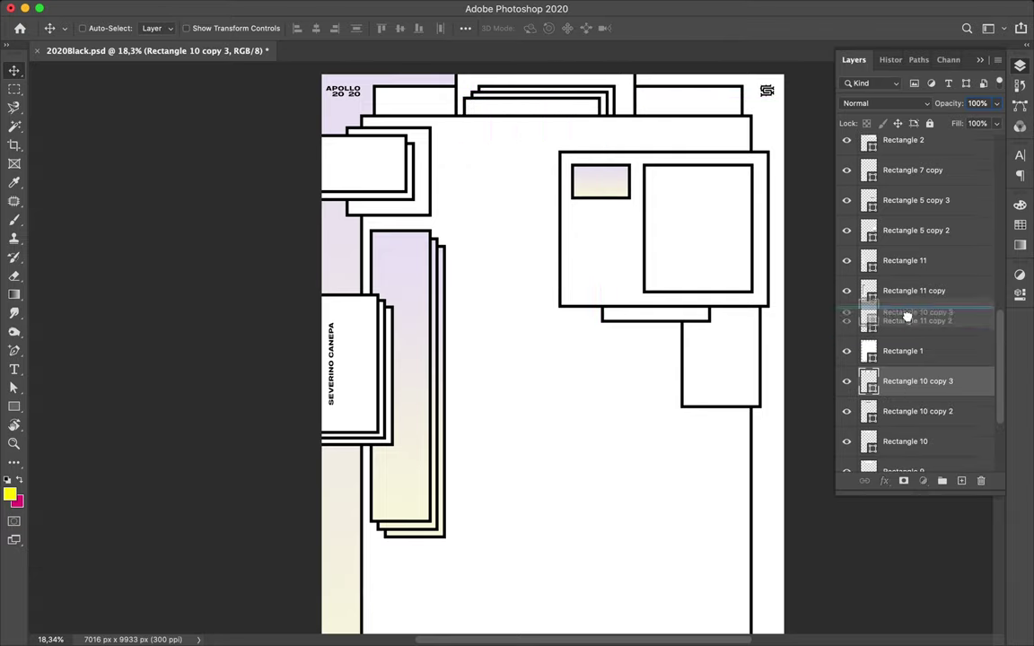
scroll(723, 299, down, 2)
scroll(722, 299, up, 3)
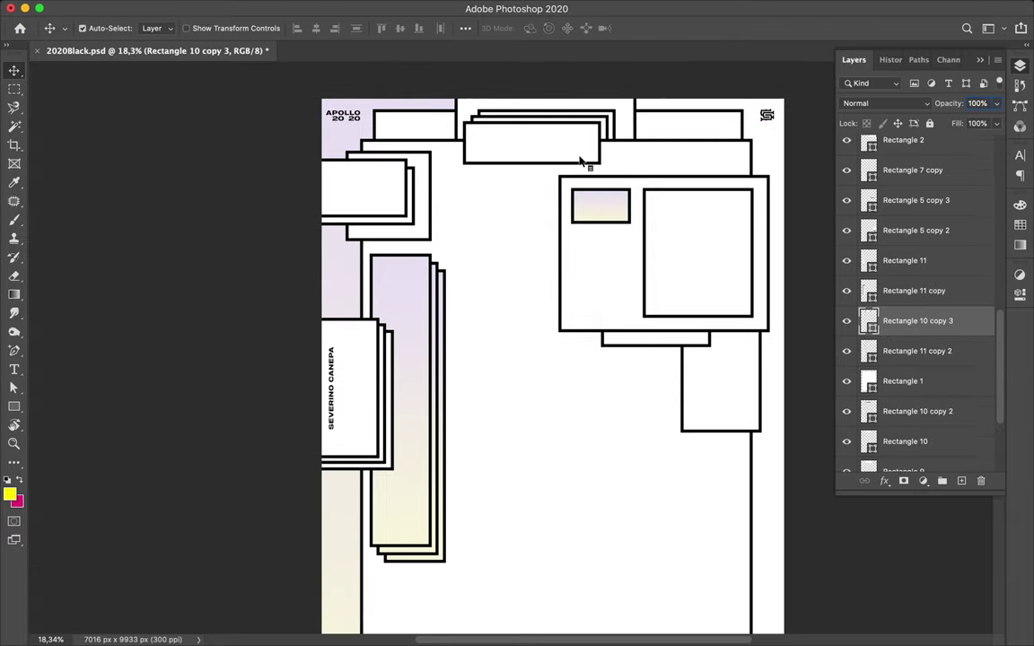
drag(580, 161, 571, 172)
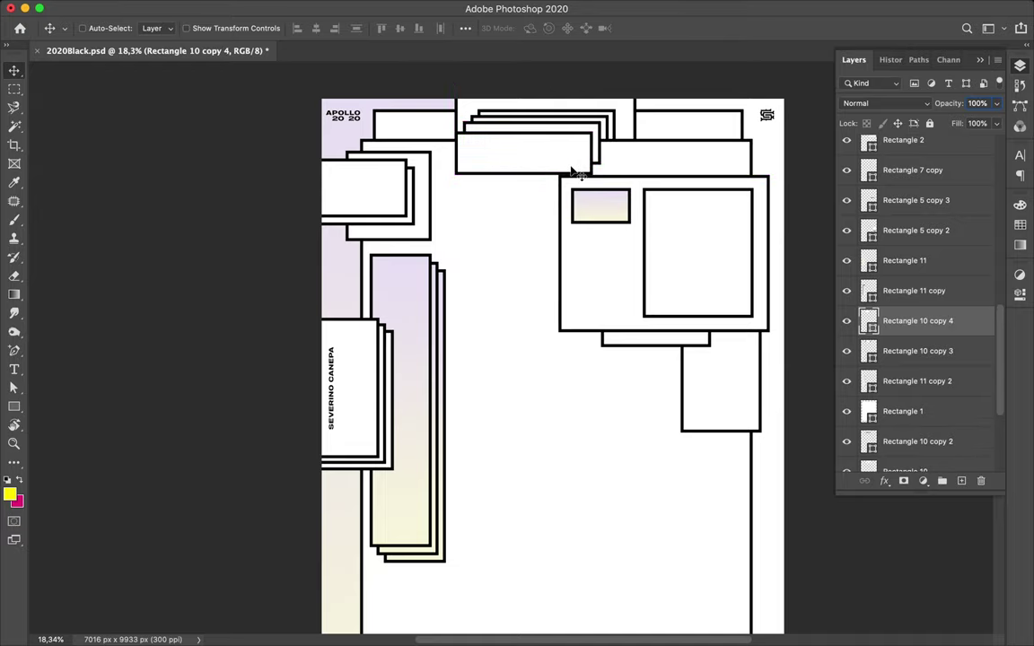
key(ctrl+z)
scroll(656, 170, down, 3)
Duplicate the small bar offset down-right and restack the copy beneath the others.
drag(637, 244, 641, 252)
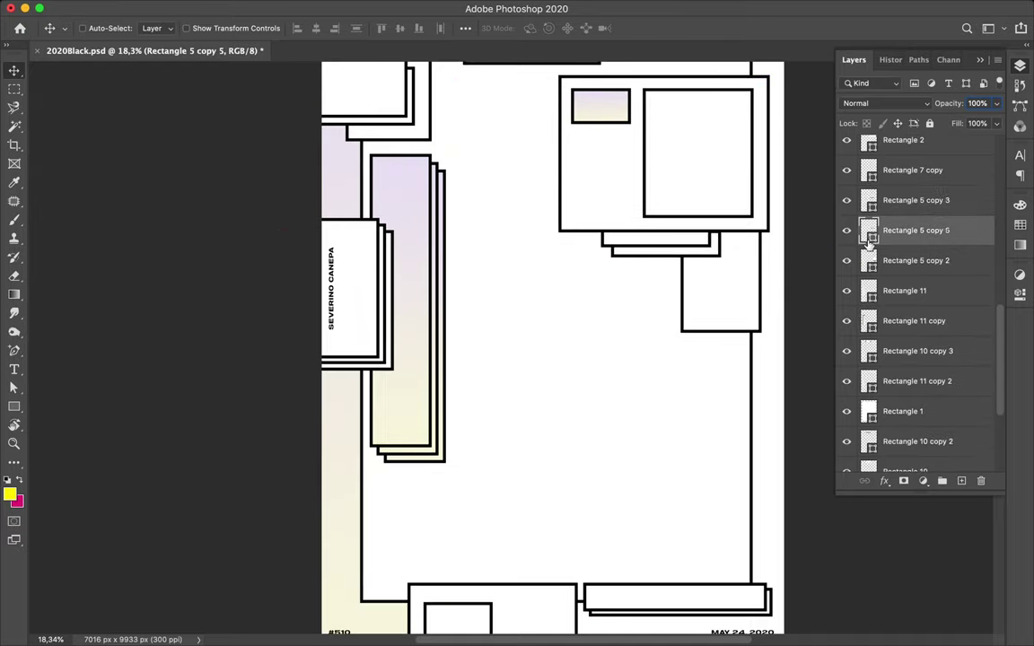
drag(640, 255, 662, 262)
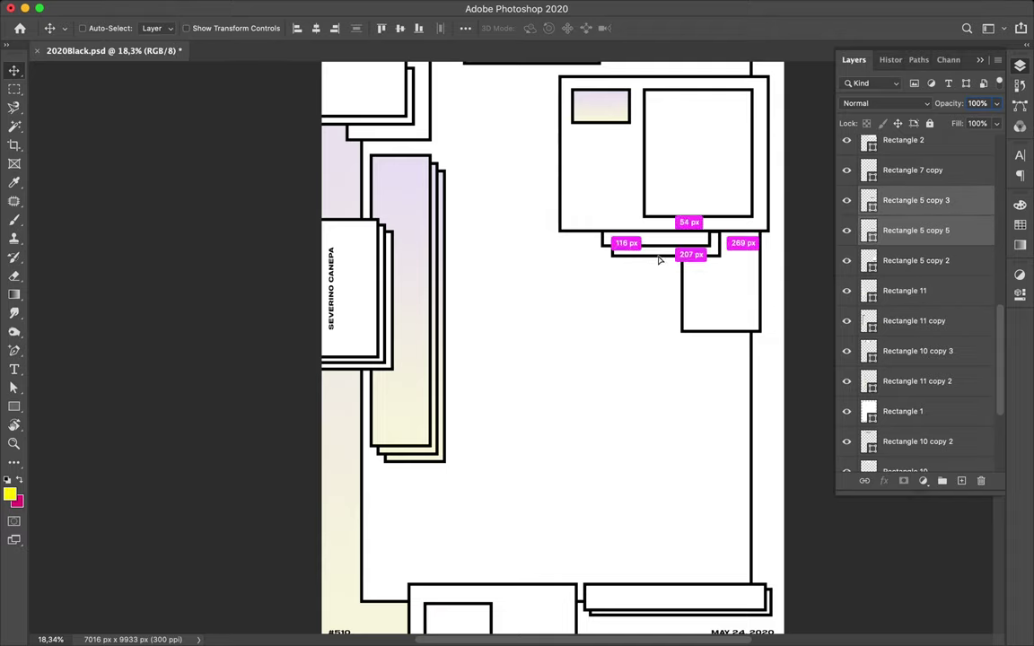
drag(917, 226, 917, 331)
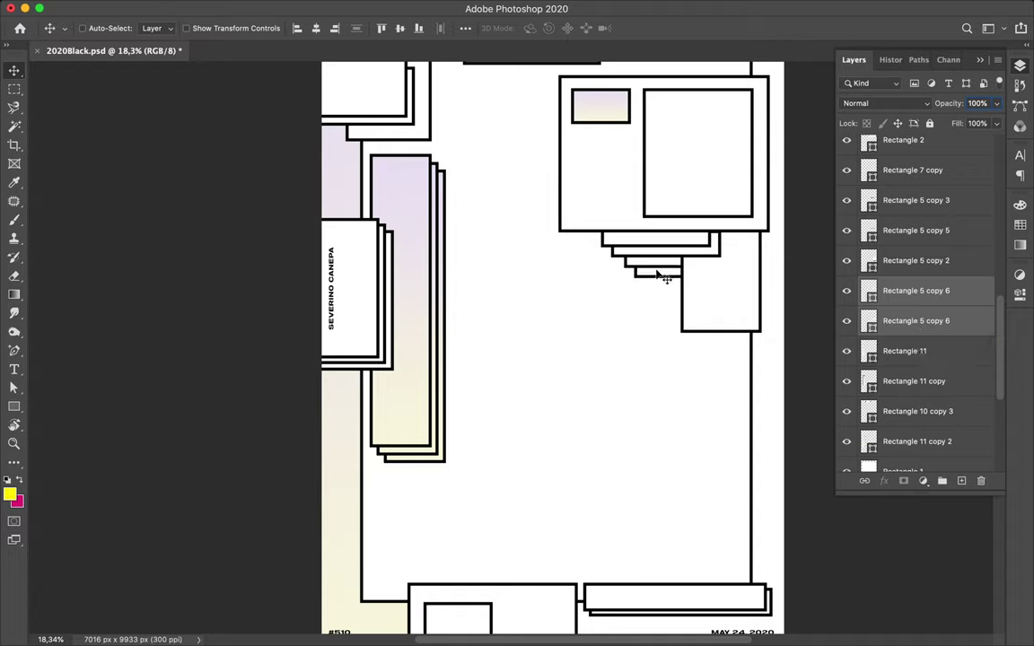
Duplicate both bars again further down-right and reorder them to extend the staircase.
drag(665, 279, 675, 293)
drag(914, 300, 920, 395)
drag(650, 282, 660, 296)
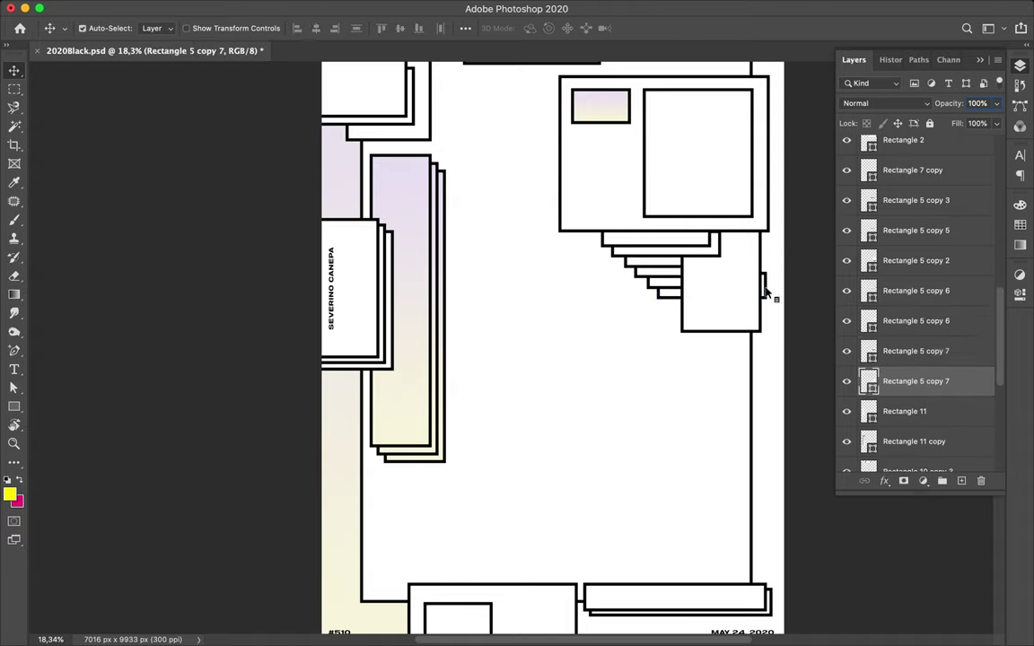
key(ctrl+t)
key(Return)
scroll(618, 224, up, 3)
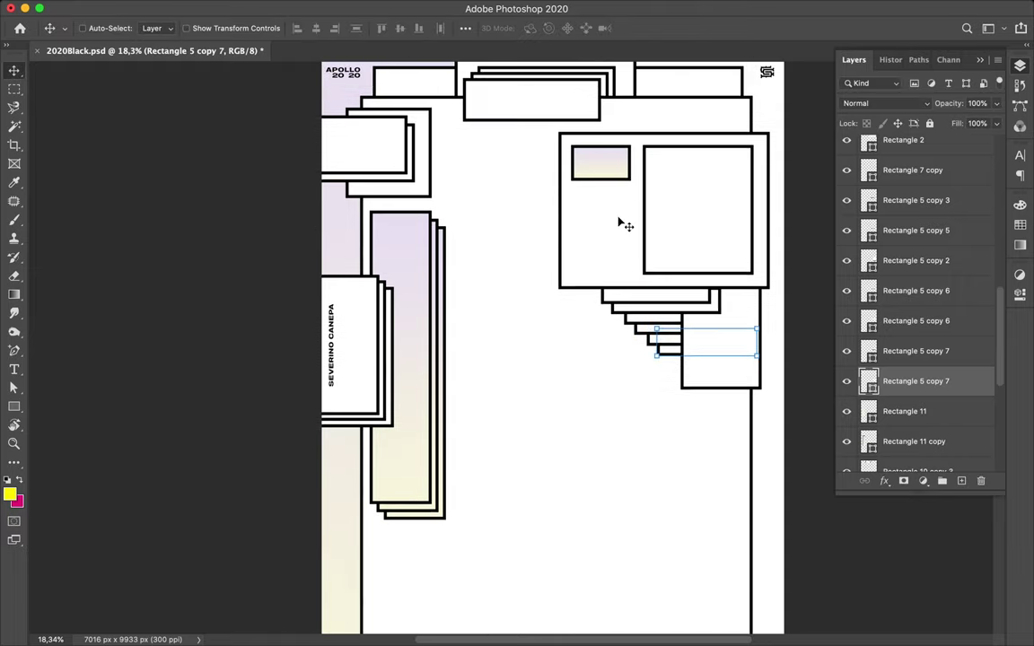
Draw a tall outlined rectangle at the lower left and Alt-drag an offset copy down-left.
click(663, 210)
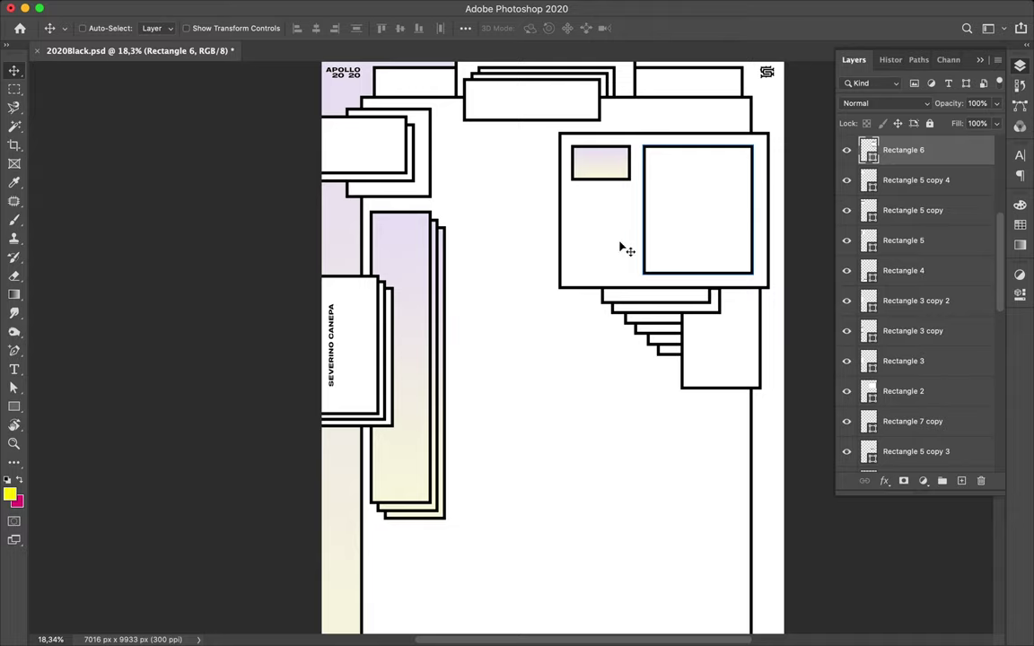
scroll(599, 307, down, 5)
scroll(604, 307, up, 2)
scroll(606, 320, down, 1)
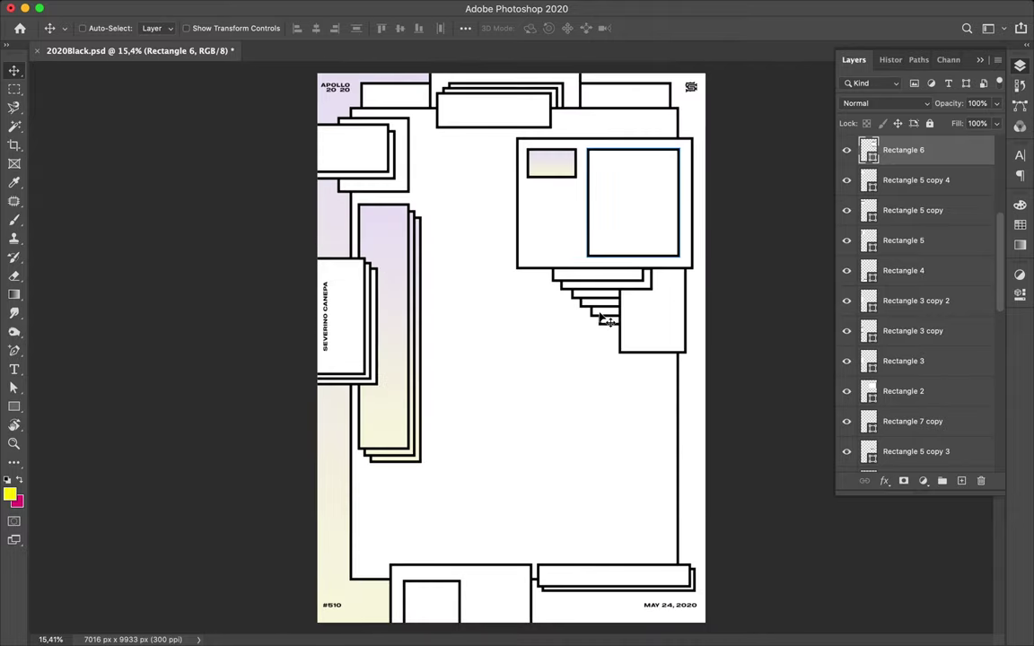
super+click(579, 389)
key(u)
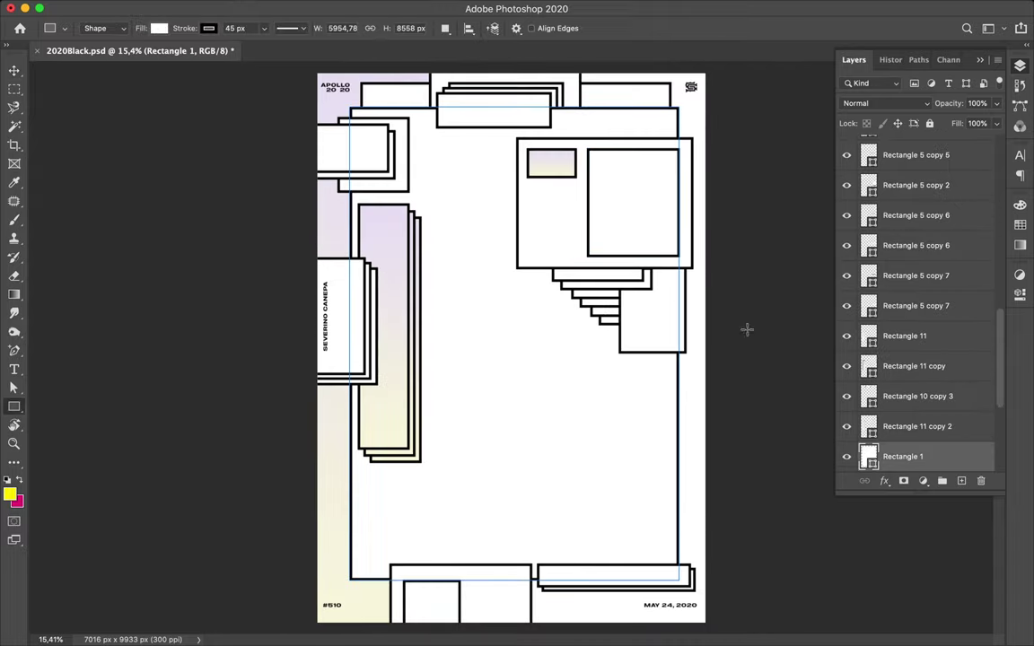
scroll(915, 314, down, 3)
click(903, 396)
drag(342, 369, 466, 589)
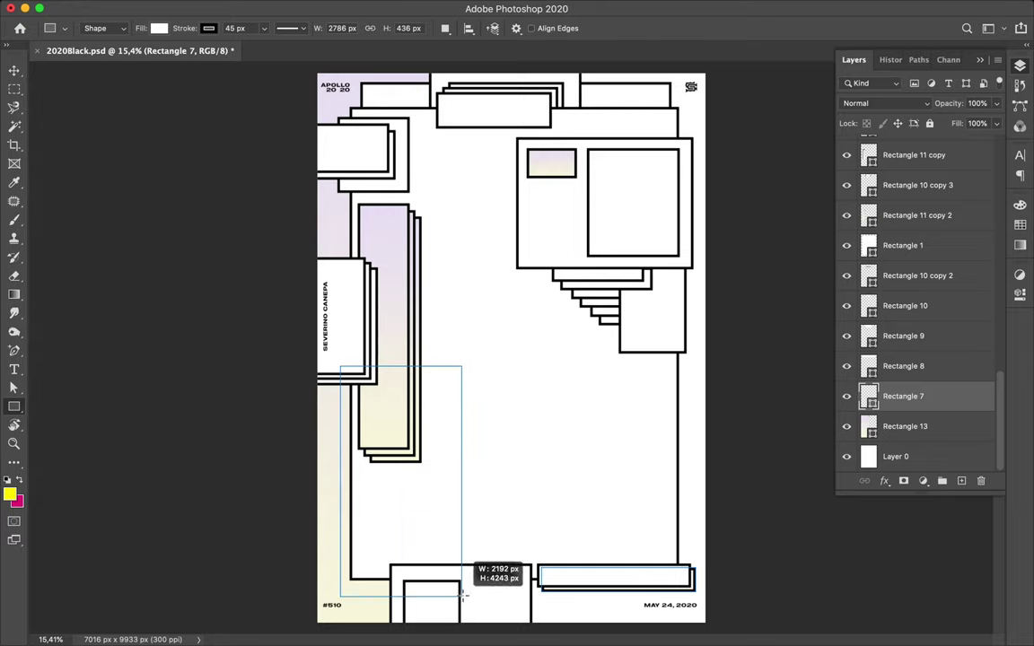
key(v)
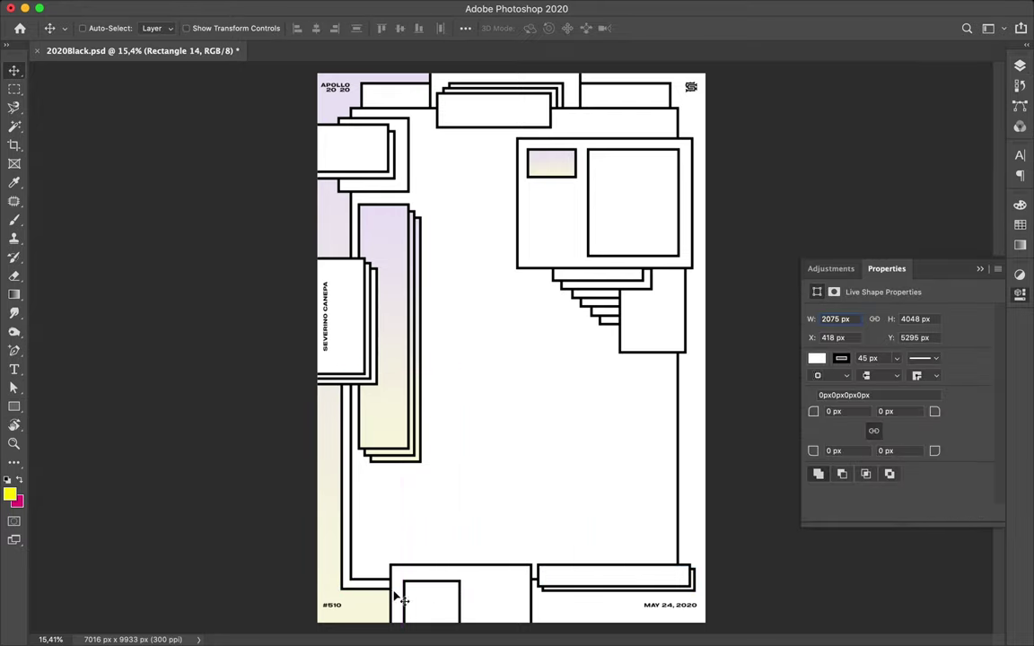
alt+drag(379, 595, 375, 598)
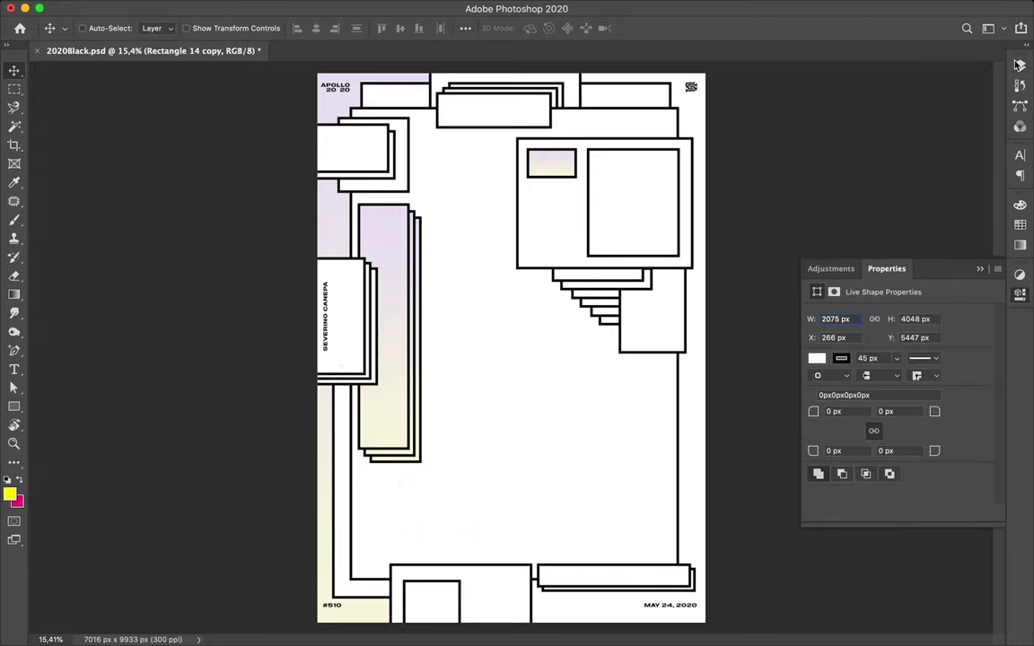
click(1020, 63)
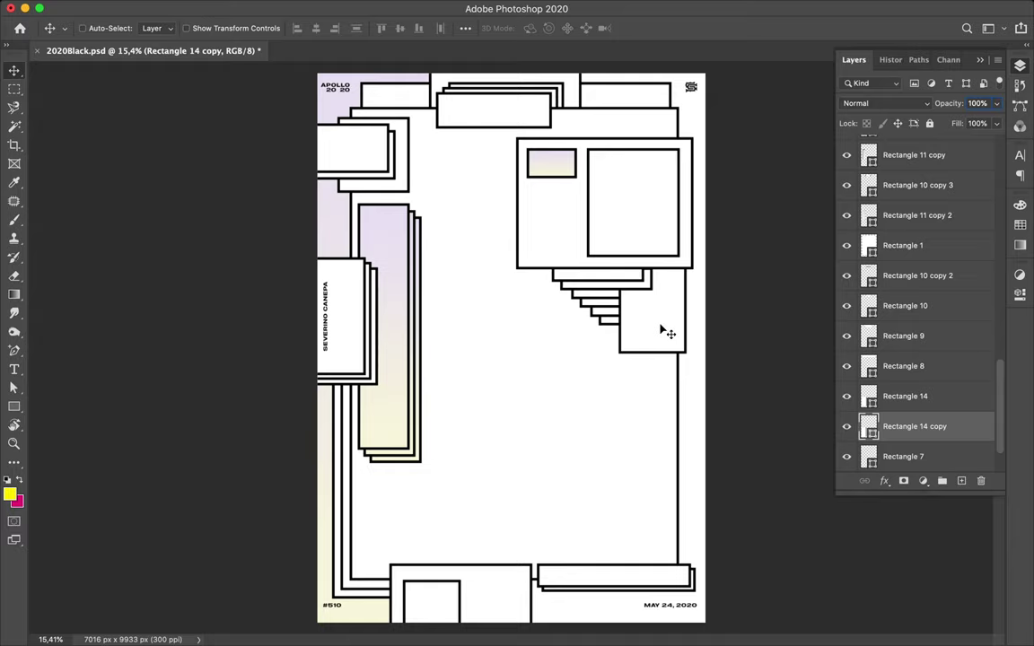
Draw a short bar at the poster's right edge and restack its copy above Rectangle 5 copy 3.
key(u)
mouse_move(659, 324)
mouse_down()
mouse_move(714, 307)
mouse_move(702, 313)
mouse_up()
key(v)
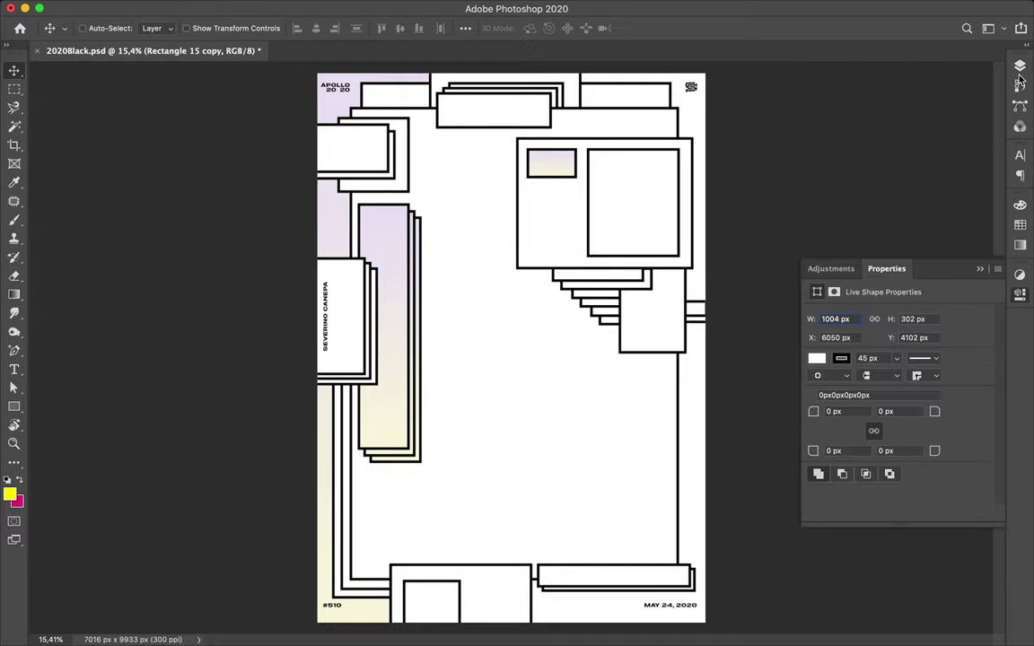
mouse_move(895, 336)
mouse_down()
mouse_move(895, 386)
mouse_move(913, 197)
mouse_up()
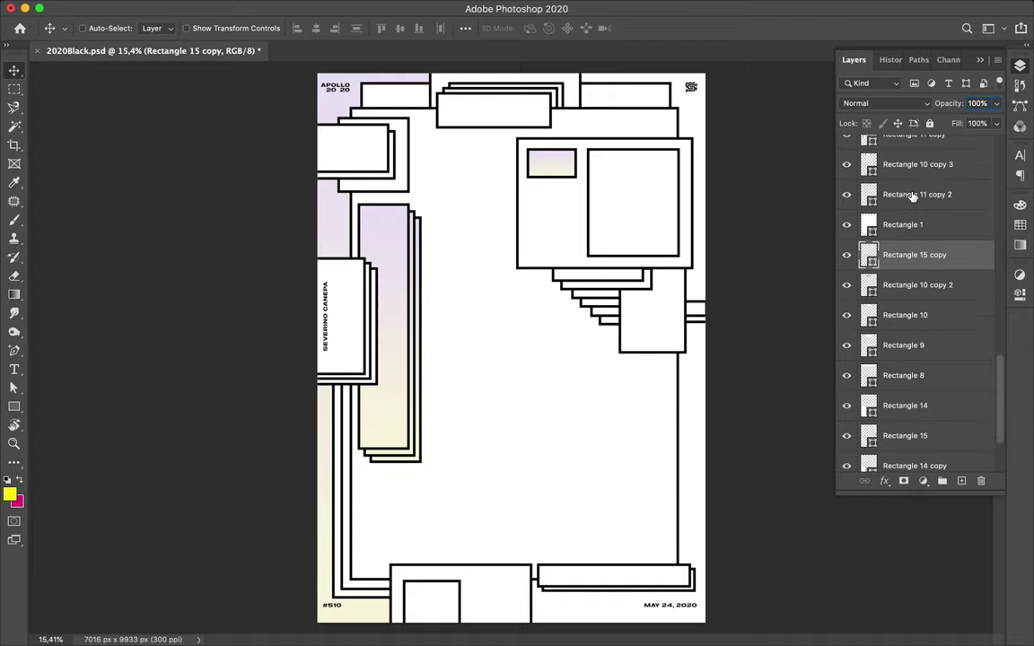
mouse_move(913, 263)
mouse_down()
mouse_move(916, 159)
mouse_move(898, 166)
mouse_up()
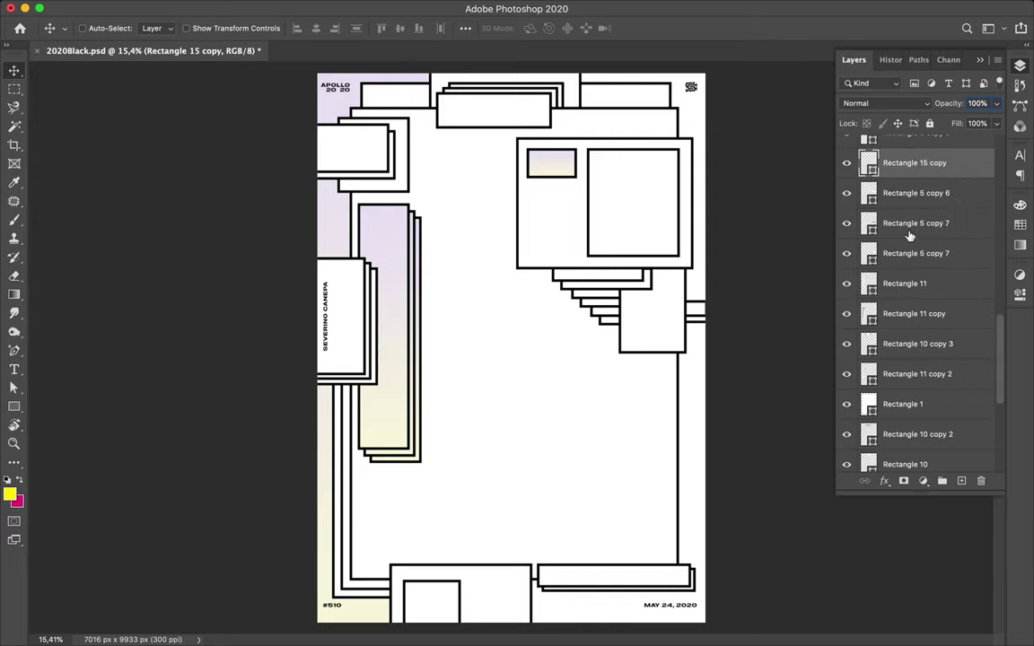
drag(909, 235, 908, 227)
Select Rectangle 6, then Rectangle 11 copy 2 so the next shape stacks above it.
scroll(715, 305, up, 5)
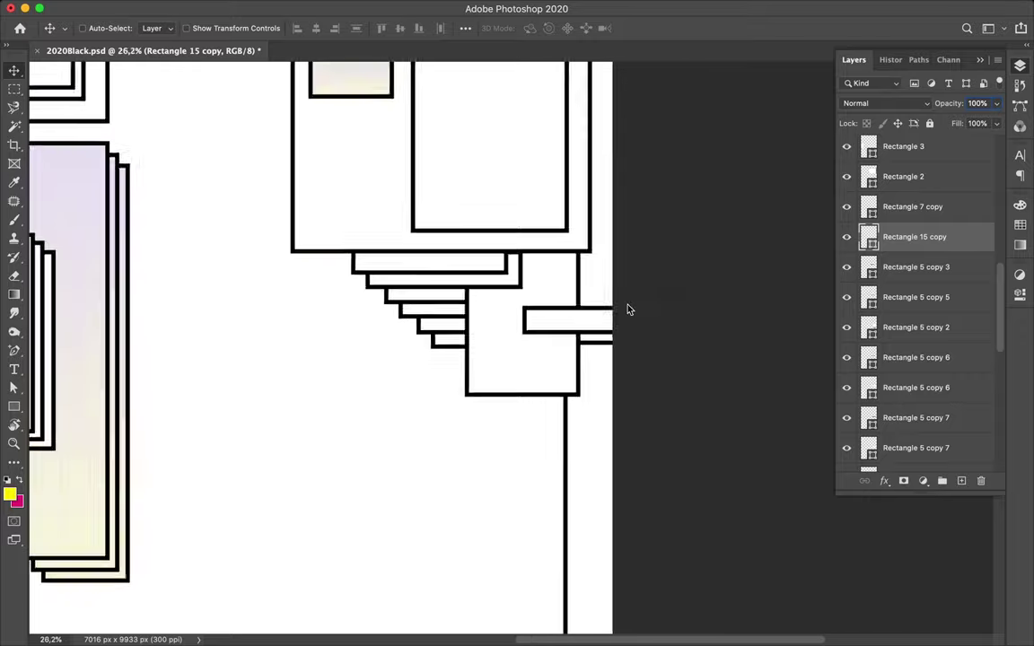
scroll(628, 309, down, 5)
scroll(528, 311, left, 2)
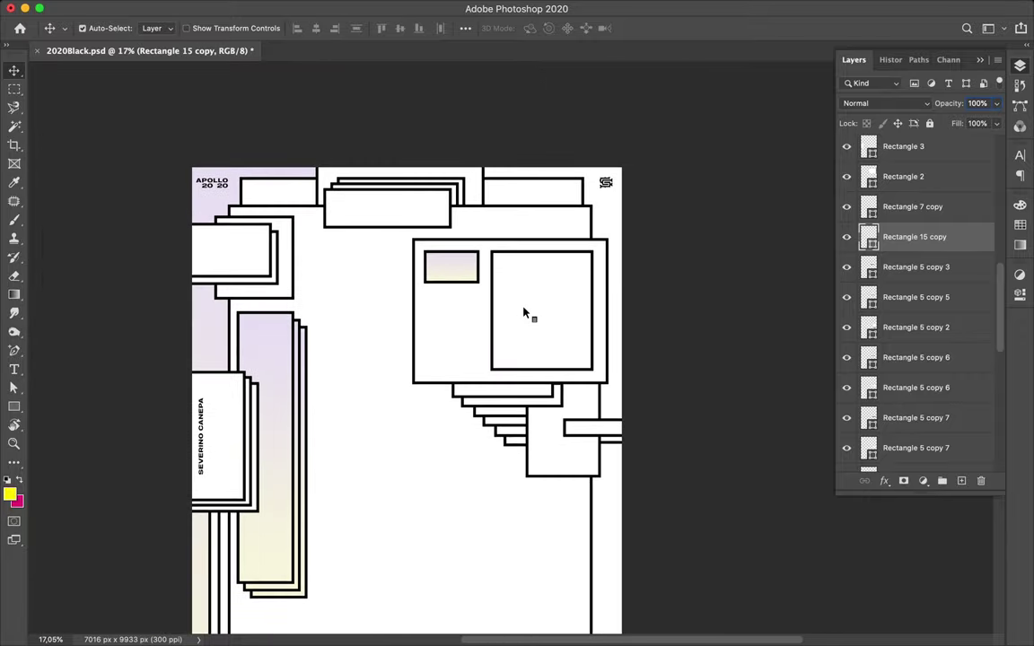
ctrl+click(529, 310)
scroll(532, 311, left, 3)
scroll(532, 311, left, 1)
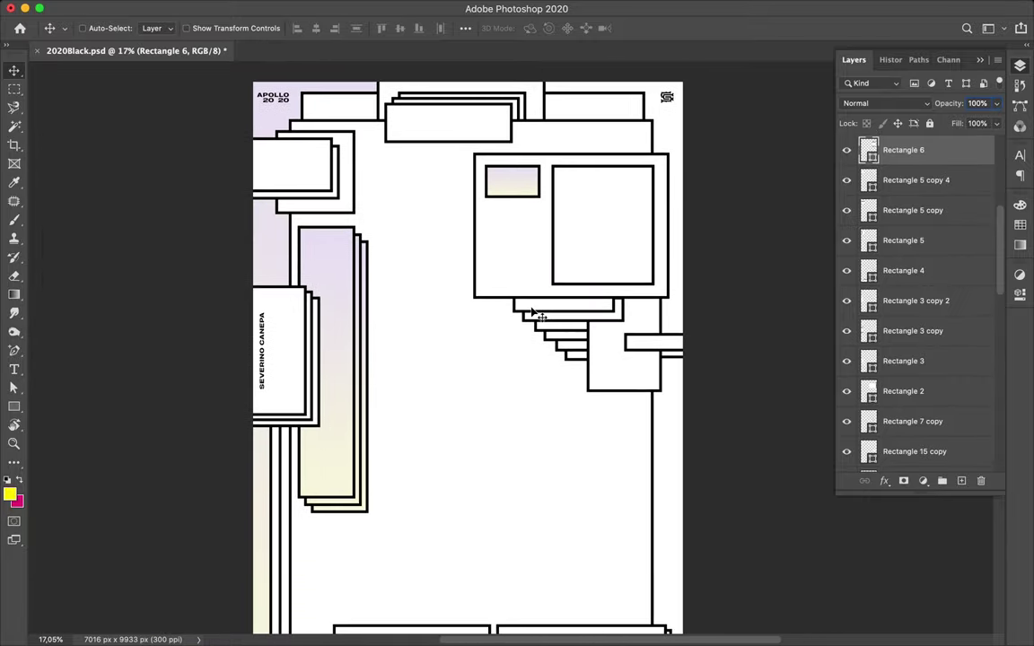
scroll(533, 313, down, 1)
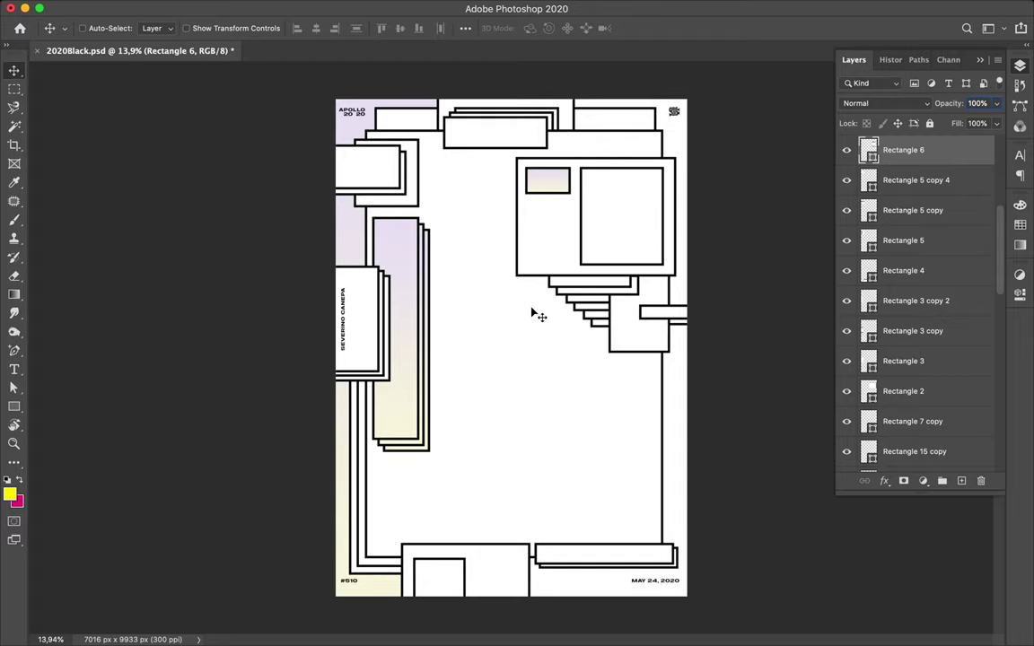
ctrl+click(432, 307)
Draw a small square beside the lavender column with a solid white fill.
key(u)
mouse_move(455, 280)
mouse_down()
mouse_move(412, 339)
mouse_move(408, 323)
mouse_up()
click(159, 28)
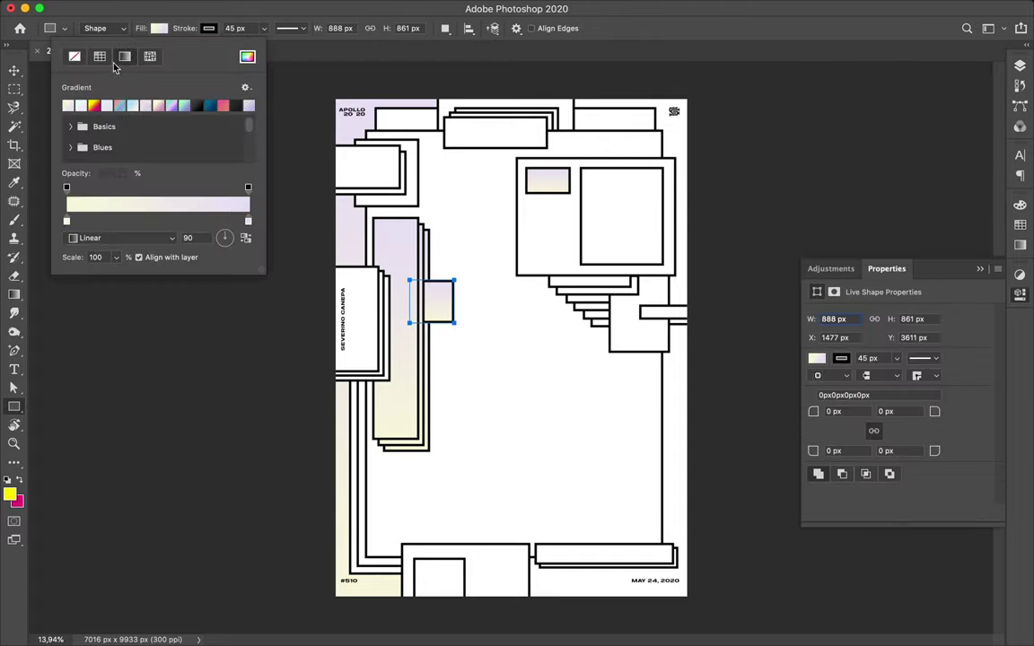
click(100, 56)
click(70, 102)
Duplicate the white square slightly offset and move Rectangle 16 copy between the Rectangle 11 layers.
key(v)
mouse_move(449, 307)
mouse_down()
mouse_move(442, 331)
mouse_move(447, 314)
mouse_up()
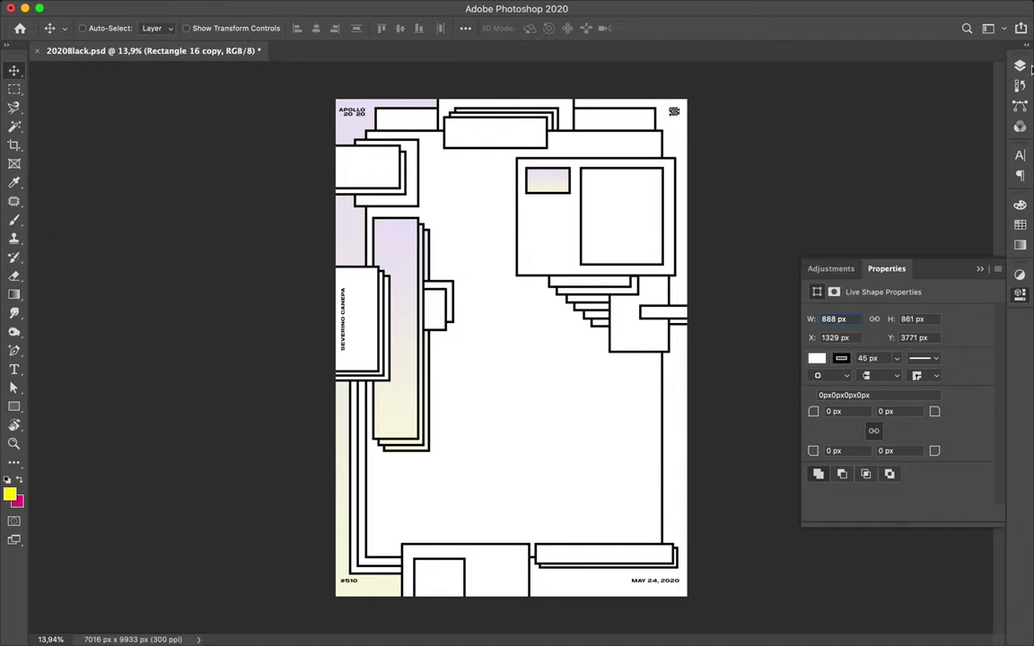
click(1028, 66)
mouse_move(938, 457)
mouse_down()
mouse_move(937, 302)
mouse_move(930, 402)
mouse_up()
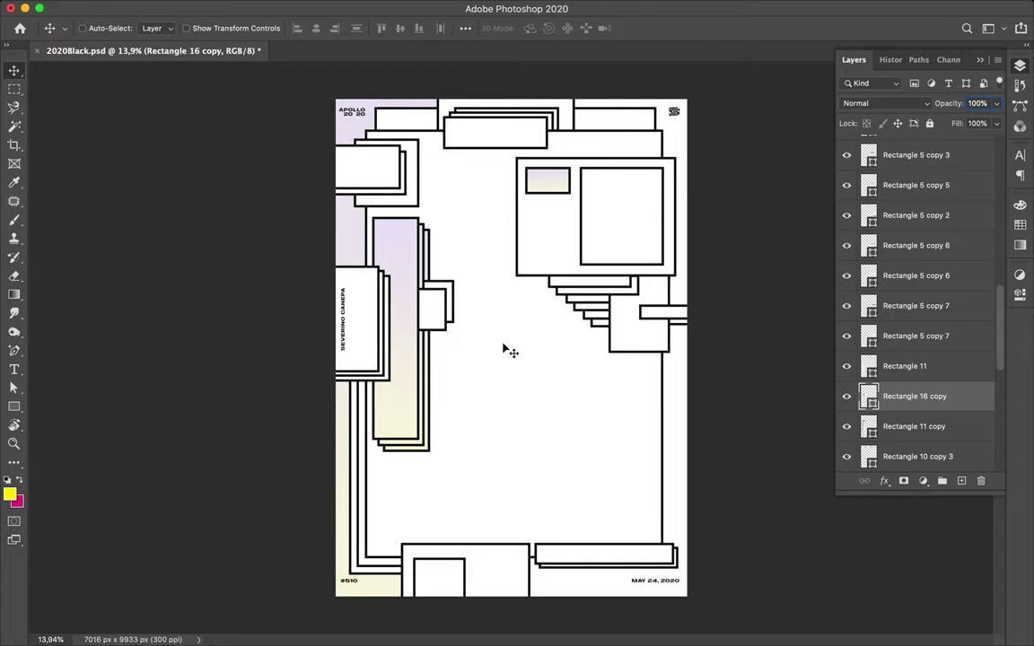
scroll(507, 352, up, 3)
Draw a narrow rectangle at the left edge and a thin bar near the top-left corner.
key(u)
mouse_move(289, 283)
mouse_down()
mouse_move(321, 336)
mouse_move(322, 363)
mouse_up()
mouse_move(294, 164)
mouse_down()
mouse_move(338, 175)
mouse_move(322, 174)
mouse_up()
key(v)
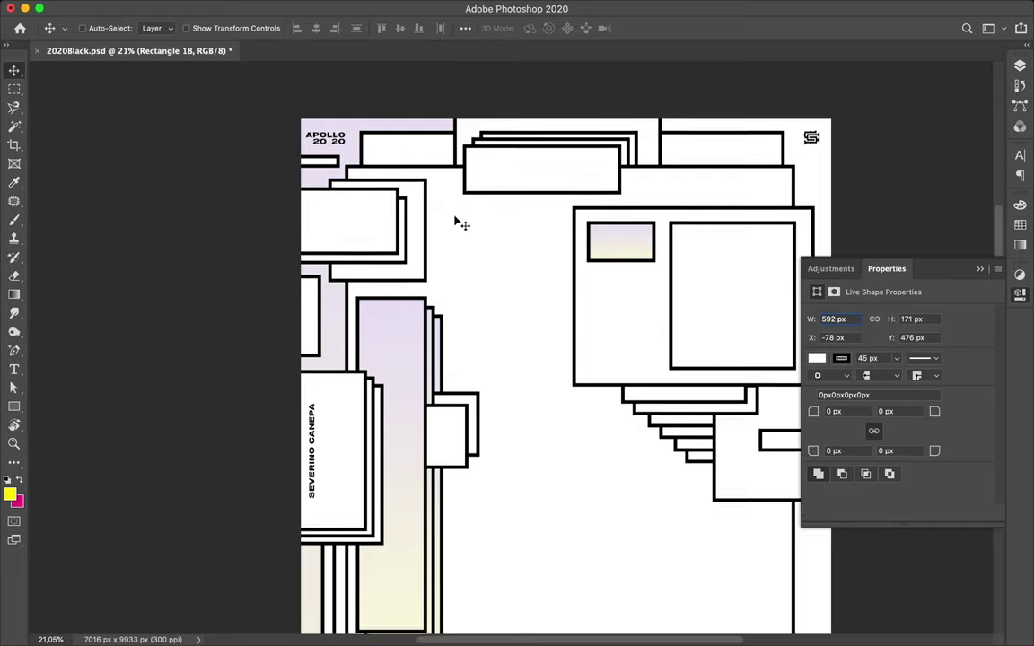
scroll(454, 223, down, 5)
click(318, 232)
scroll(473, 258, down, 3)
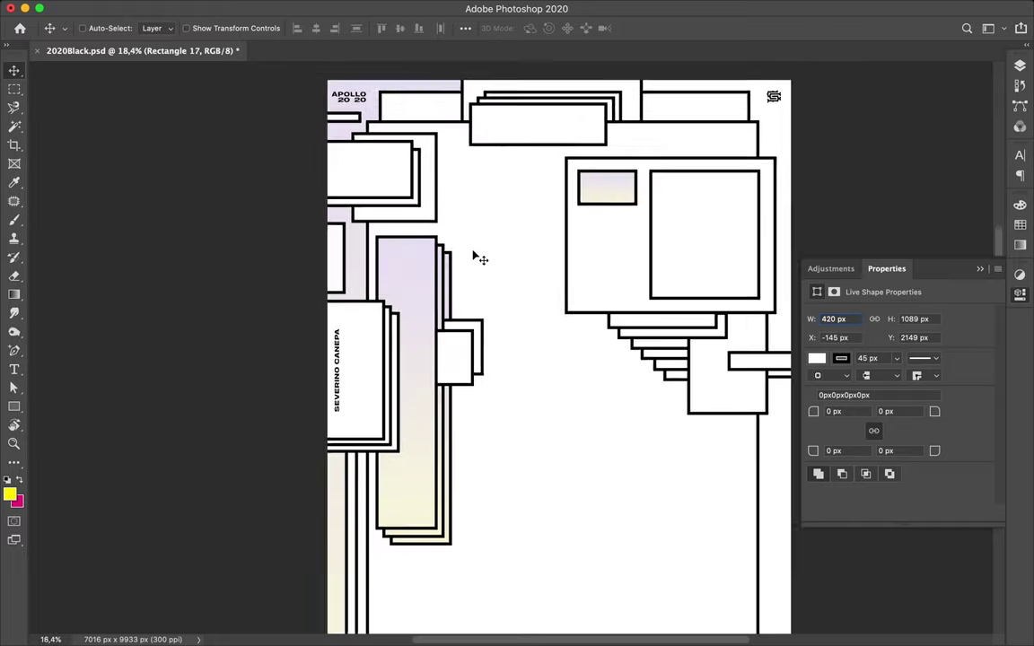
scroll(473, 259, down, 3)
drag(306, 235, 321, 236)
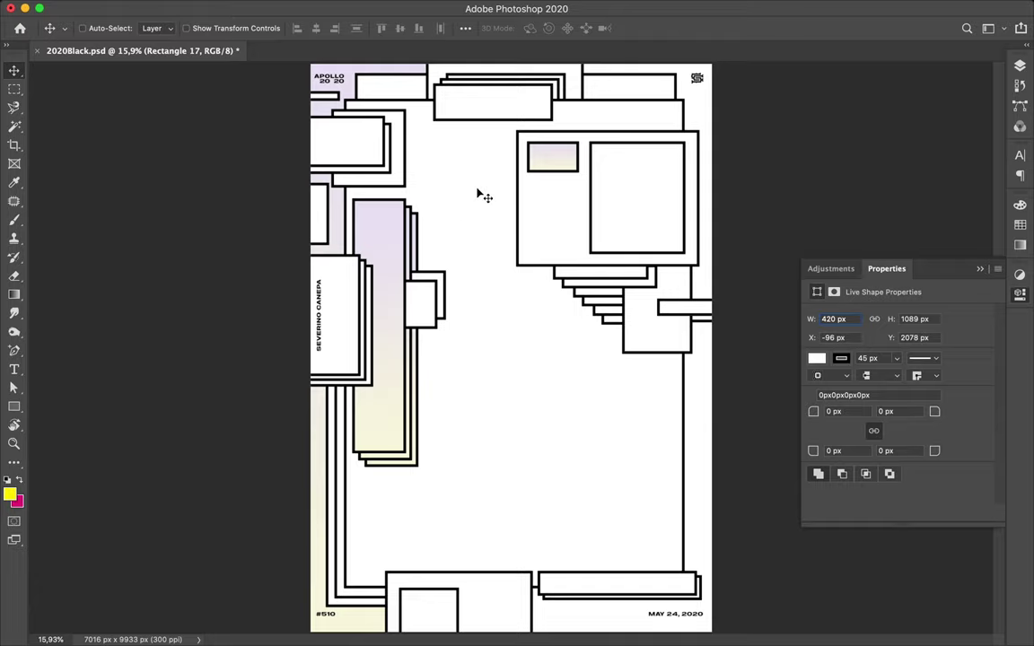
scroll(470, 499, down, 1)
scroll(628, 185, up, 1)
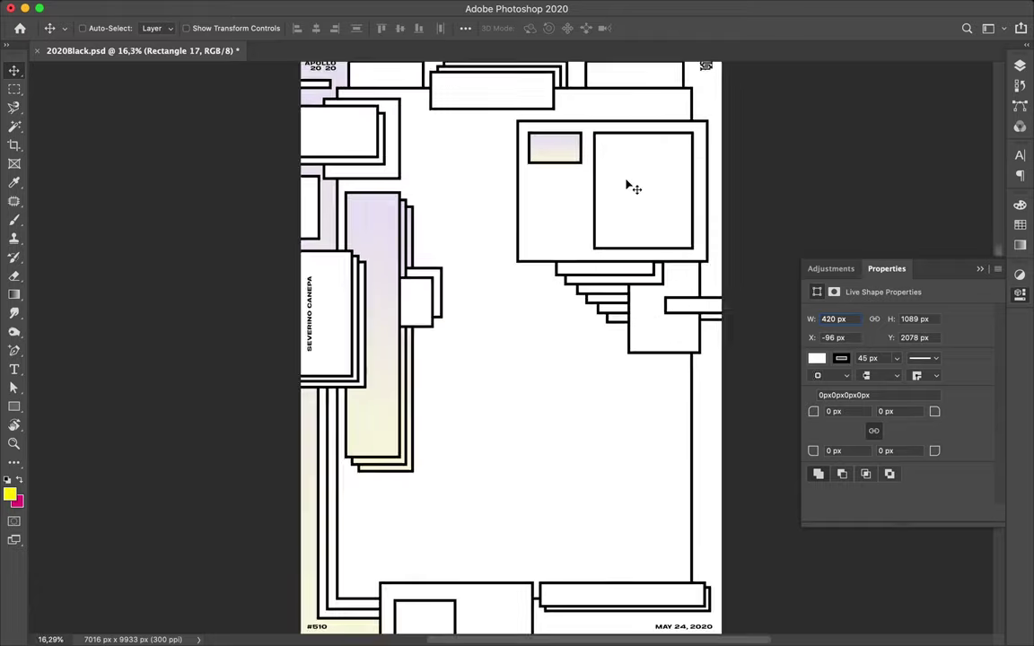
scroll(618, 250, up, 1)
Make three stepped up-right copies of the upper-right inner square, then copy the gradient rectangle onto the top one.
ctrl+click(620, 254)
alt+drag(619, 254, 638, 238)
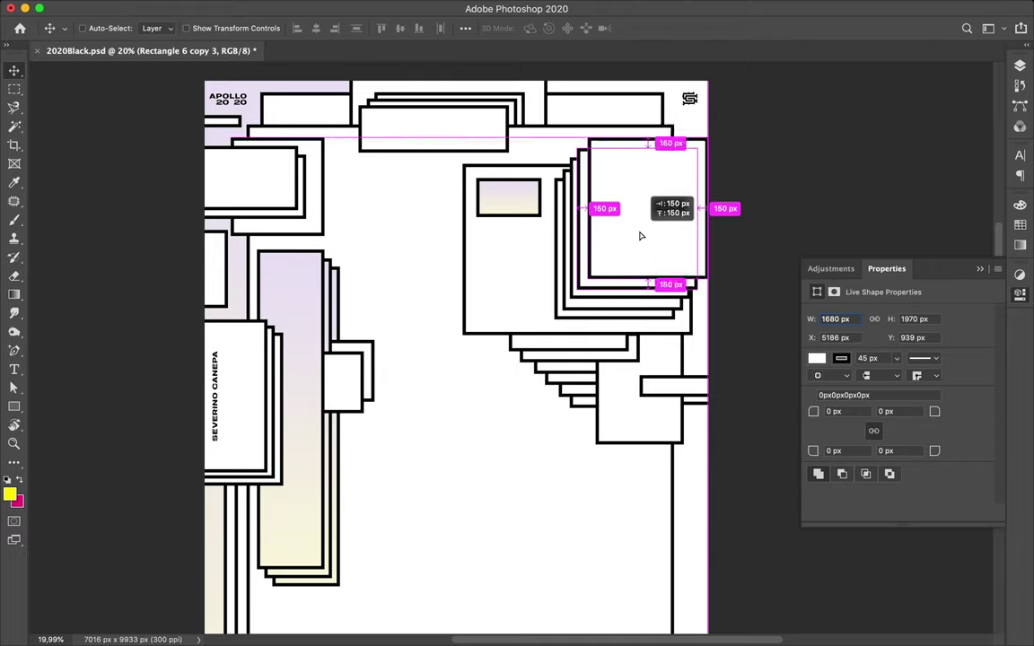
alt+drag(638, 238, 637, 230)
alt+drag(637, 231, 636, 238)
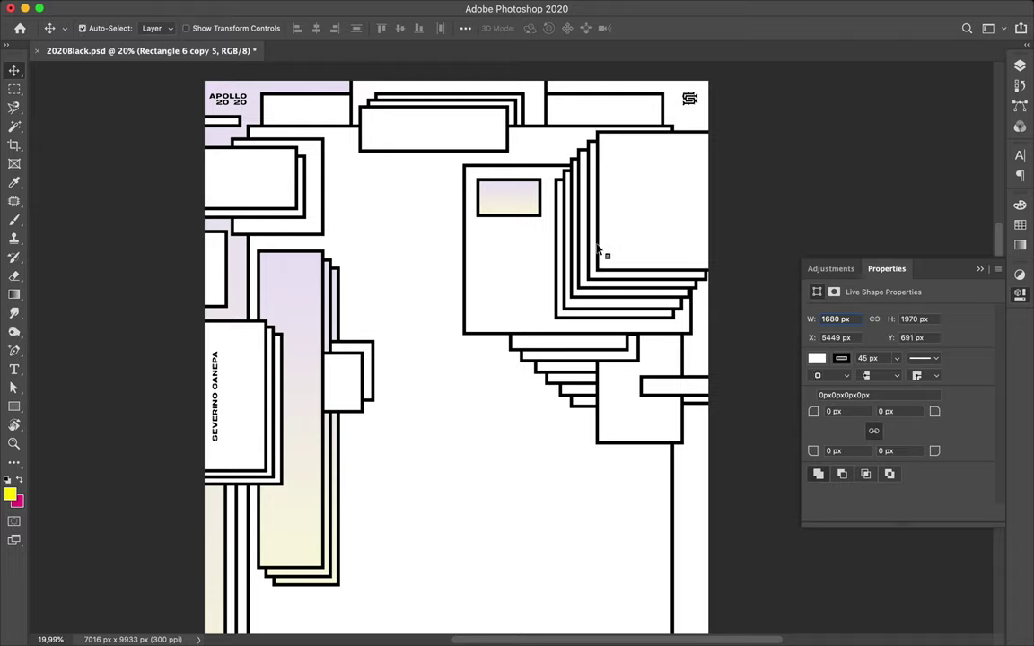
shift+click(599, 280)
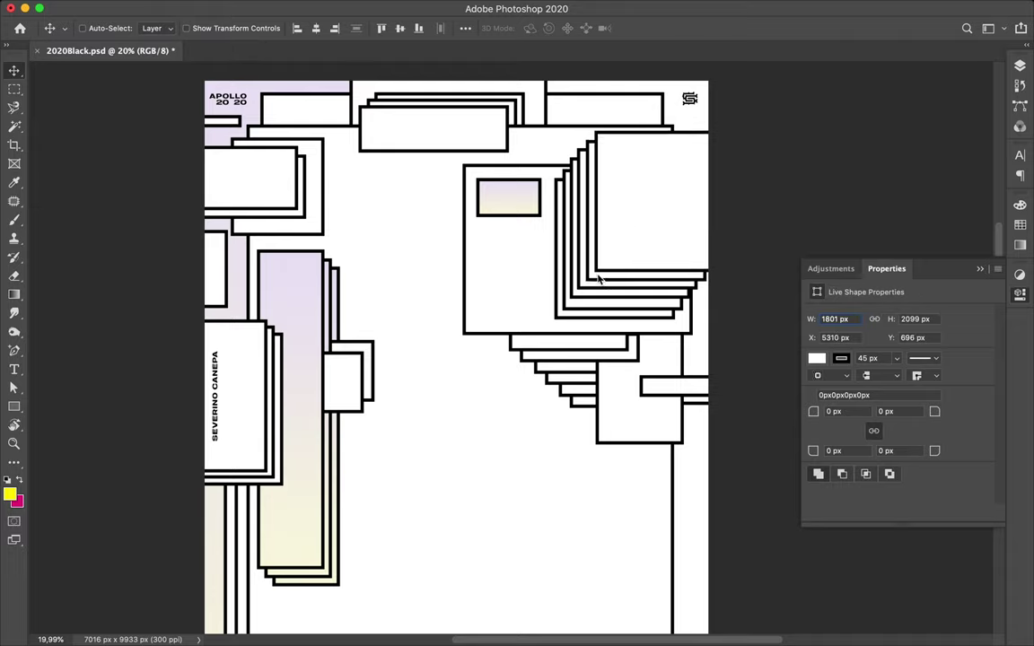
alt+drag(512, 200, 675, 179)
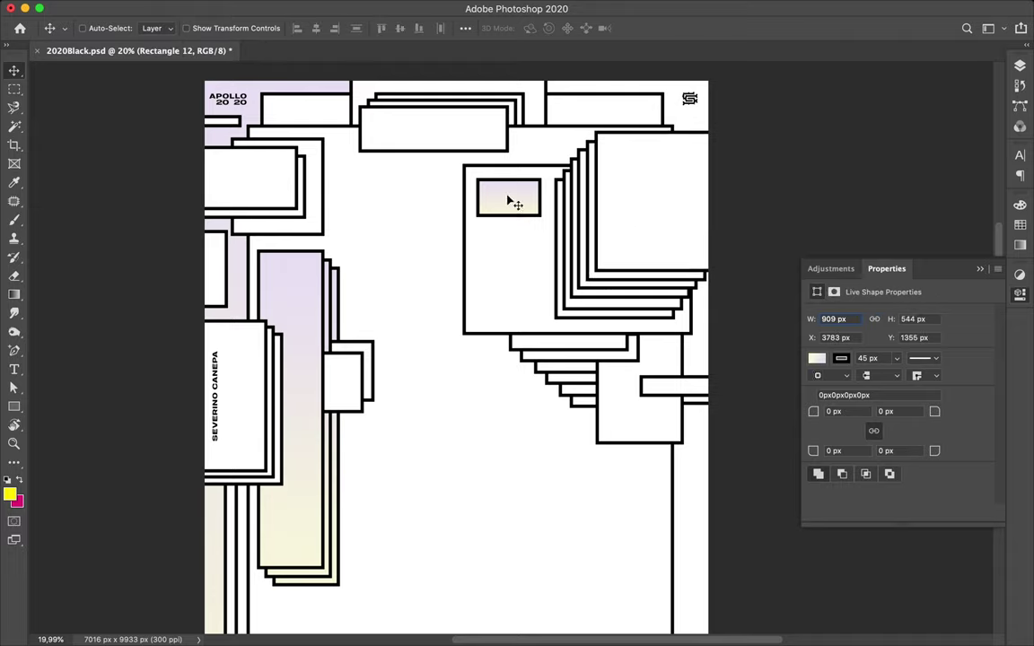
Free-transform the copied gradient rectangle wider to the left and apply the new width.
key(ctrl+t)
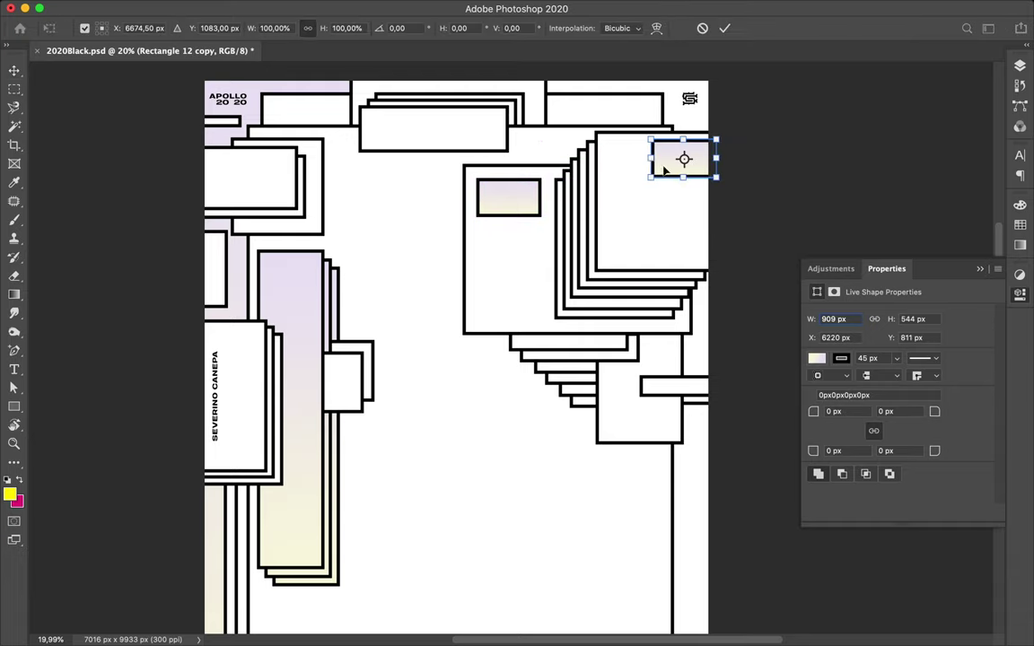
mouse_move(652, 158)
mouse_down()
mouse_move(606, 158)
mouse_move(659, 180)
mouse_up()
key(Return)
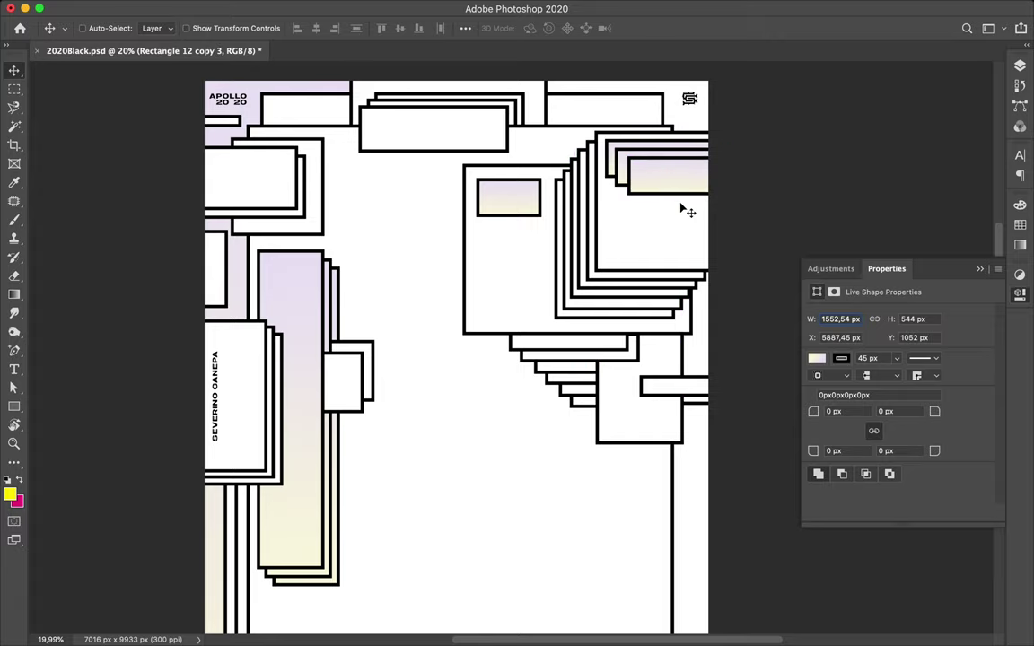
scroll(628, 373, down, 10)
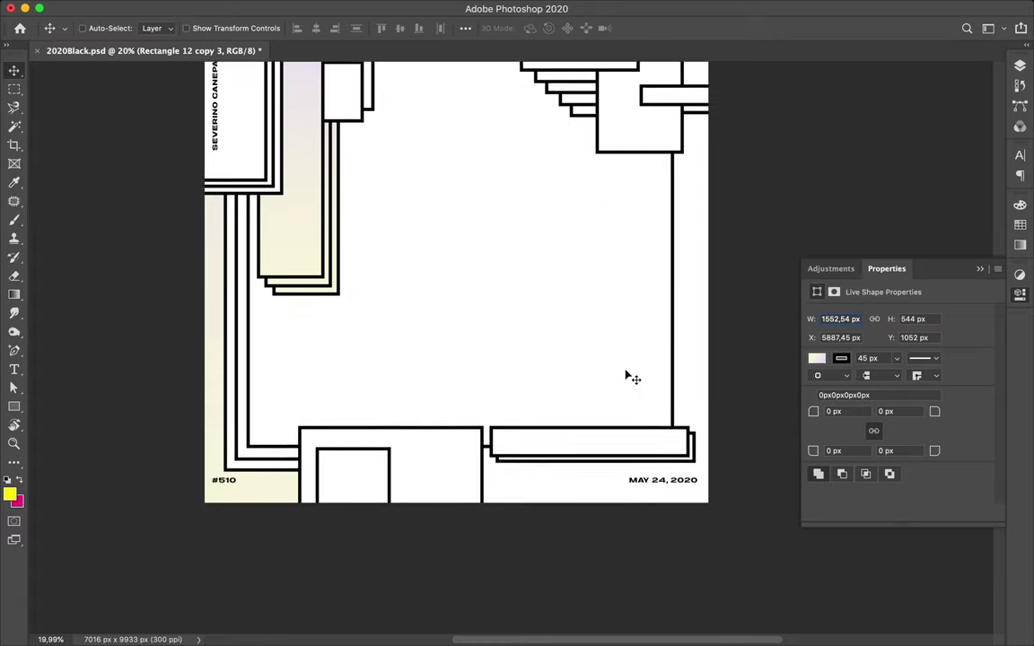
Duplicate the small bottom rectangle with an offset and nudge the copy left and up.
scroll(629, 377, up, 2)
alt+drag(344, 541, 364, 561)
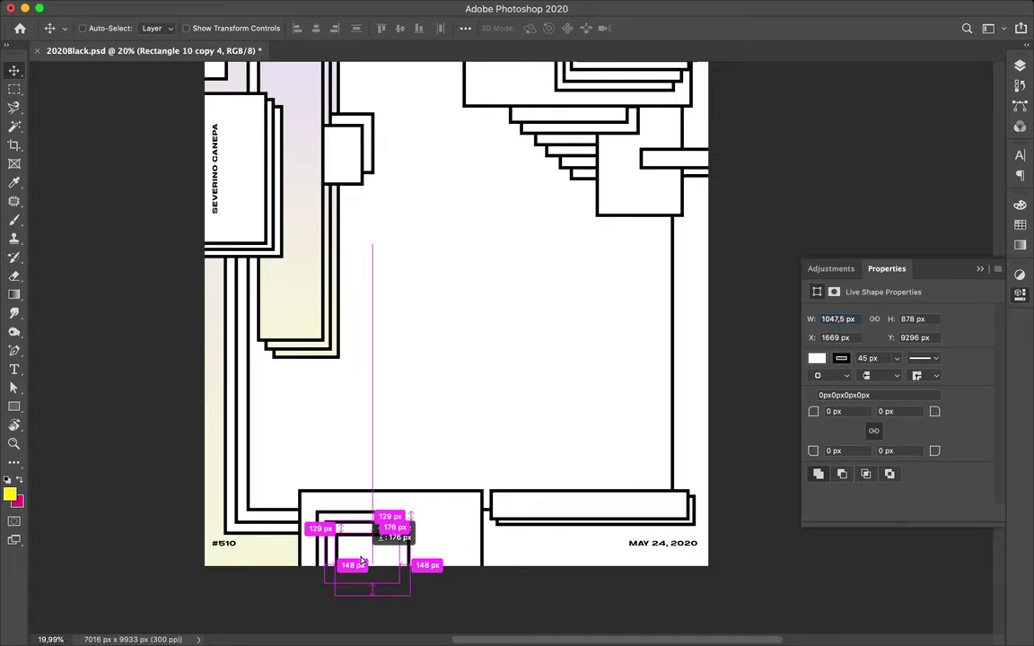
key(shift+Left)
key(shift+Left)
key(shift+Up)
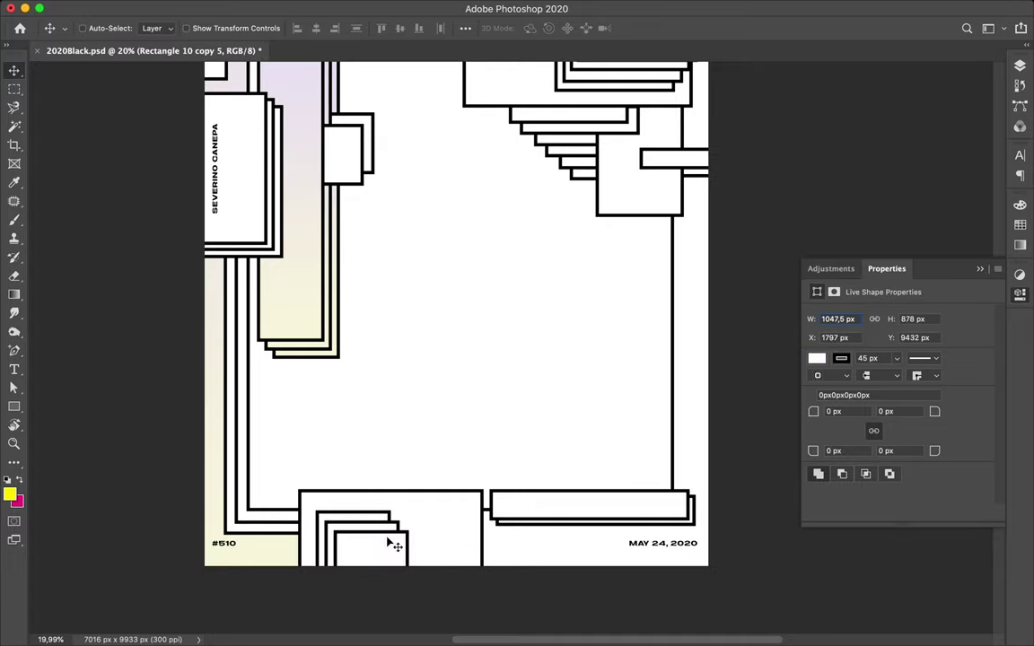
scroll(443, 466, up, 2)
drag(432, 547, 424, 542)
Place Rectangle 4 copy beneath Rectangle 4 and shift it slightly up and left.
click(1020, 65)
drag(915, 242, 936, 289)
drag(347, 518, 341, 510)
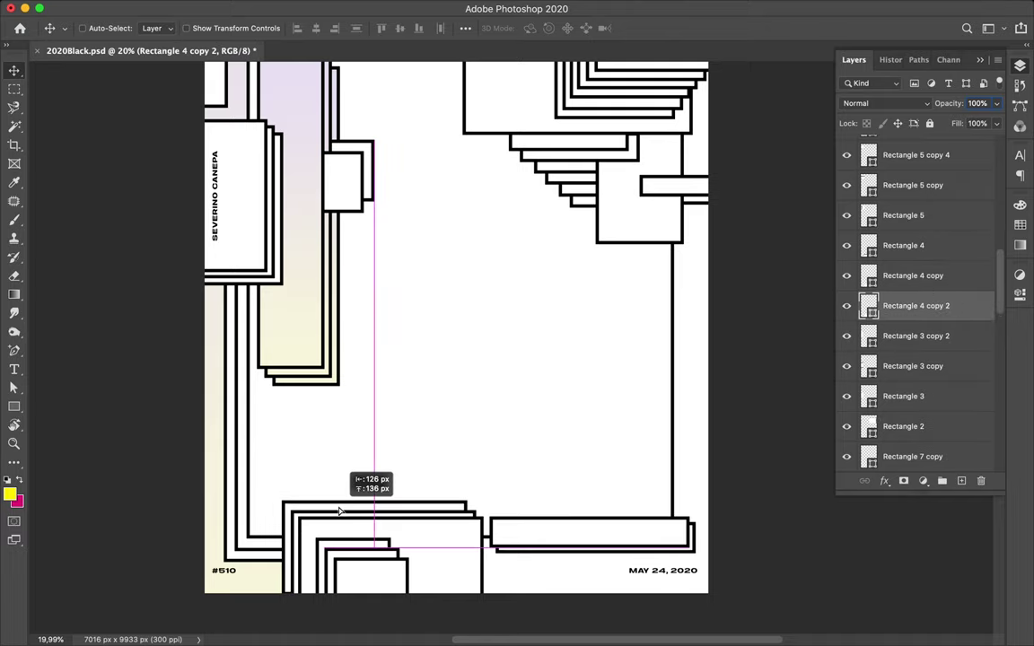
key(alt+bracketright)
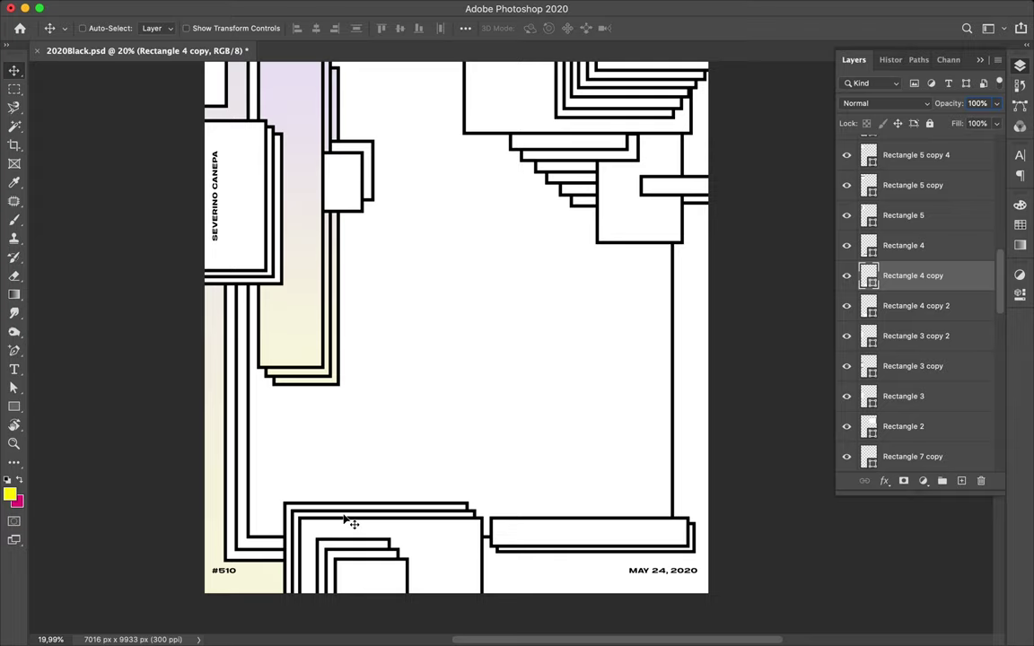
Move Rectangle 4 copy 2 down the layer stack beneath Rectangle 15.
scroll(411, 464, left, 1)
scroll(440, 449, down, 1)
click(924, 306)
drag(925, 305, 924, 384)
mouse_move(915, 429)
mouse_down()
mouse_move(905, 309)
mouse_move(908, 393)
mouse_up()
scroll(914, 295, down, 4)
drag(914, 295, 916, 413)
scroll(917, 363, down, 4)
mouse_move(915, 269)
mouse_down()
mouse_move(914, 429)
mouse_move(914, 358)
mouse_move(905, 372)
mouse_move(921, 276)
mouse_move(913, 403)
mouse_move(913, 336)
mouse_up()
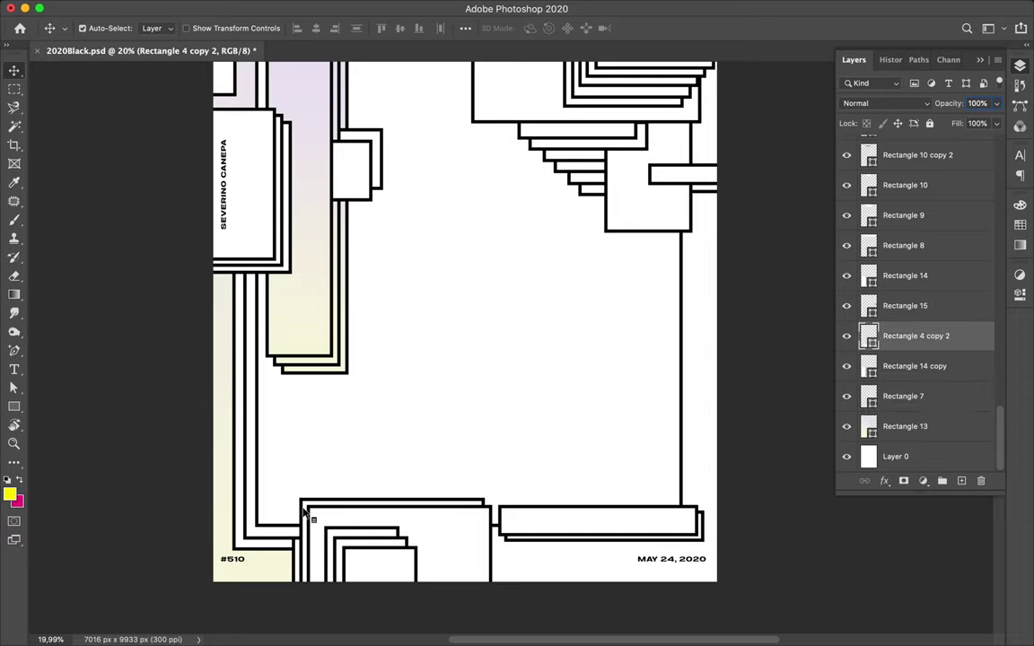
Make an offset copy of Rectangle 8 near the top-centre of the poster.
scroll(448, 442, up, 2)
scroll(448, 443, up, 1)
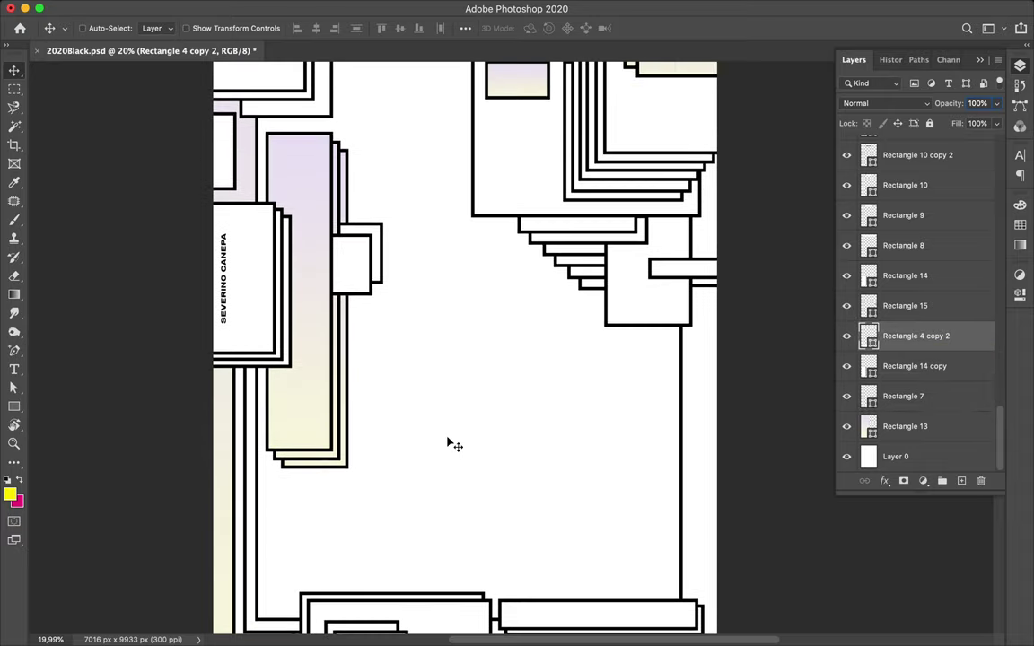
scroll(448, 442, down, 3)
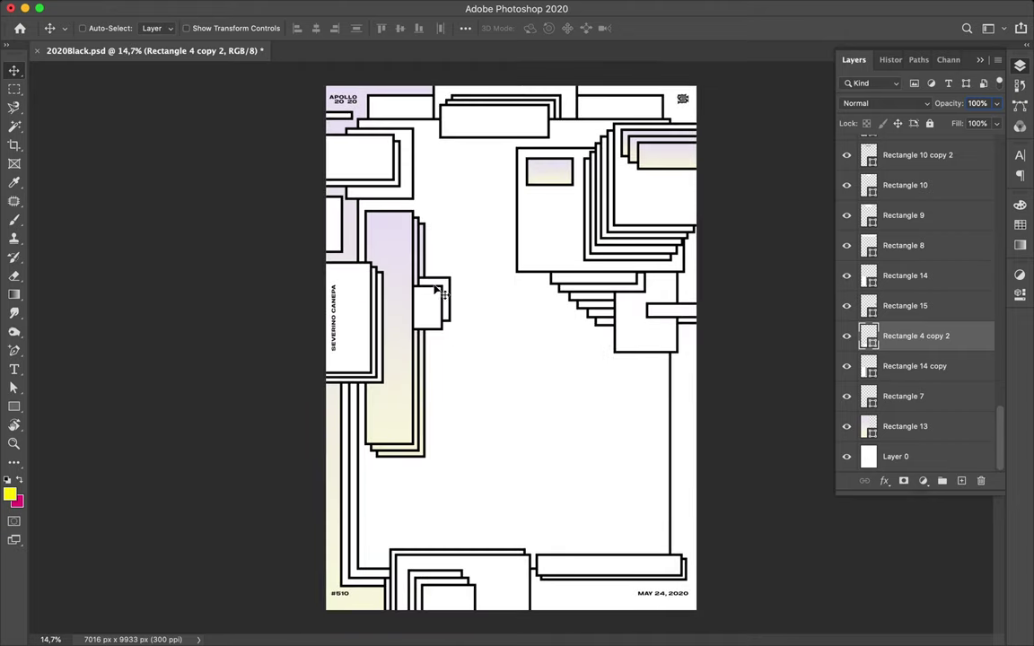
scroll(453, 240, up, 3)
scroll(456, 240, up, 3)
drag(399, 197, 405, 217)
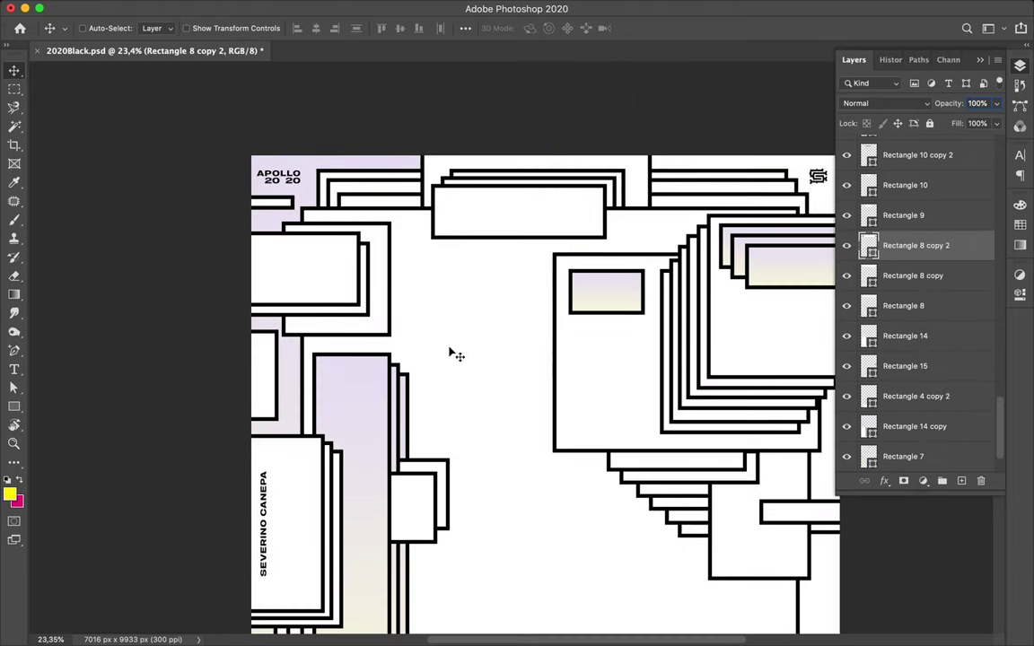
Alt-drag a copy of Rectangle 5 copy 3 beside the upper-right box.
scroll(428, 276, down, 2)
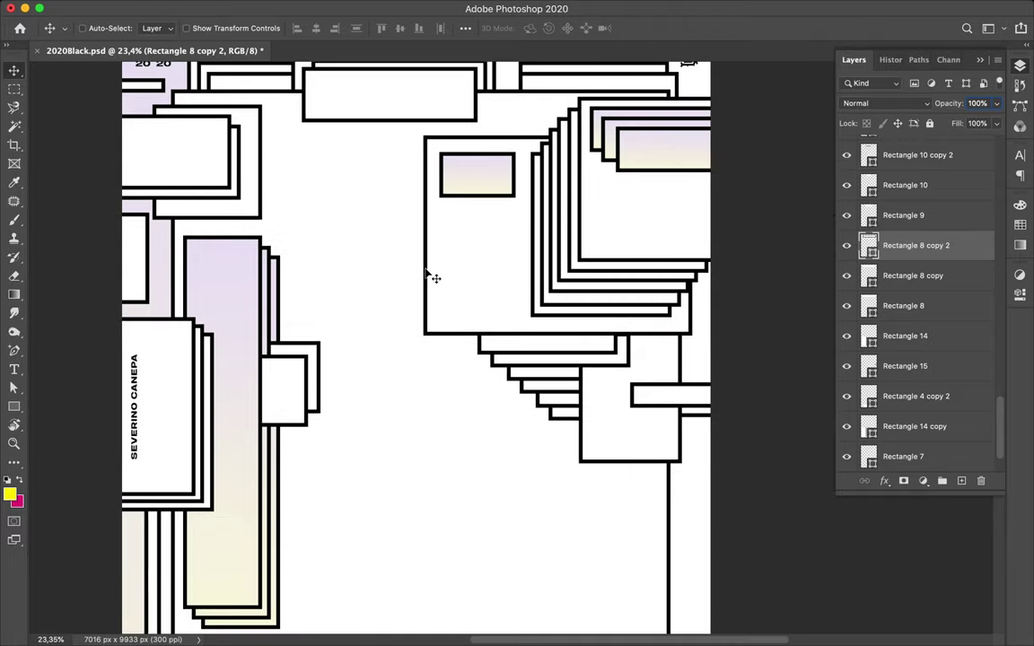
scroll(428, 275, down, 1)
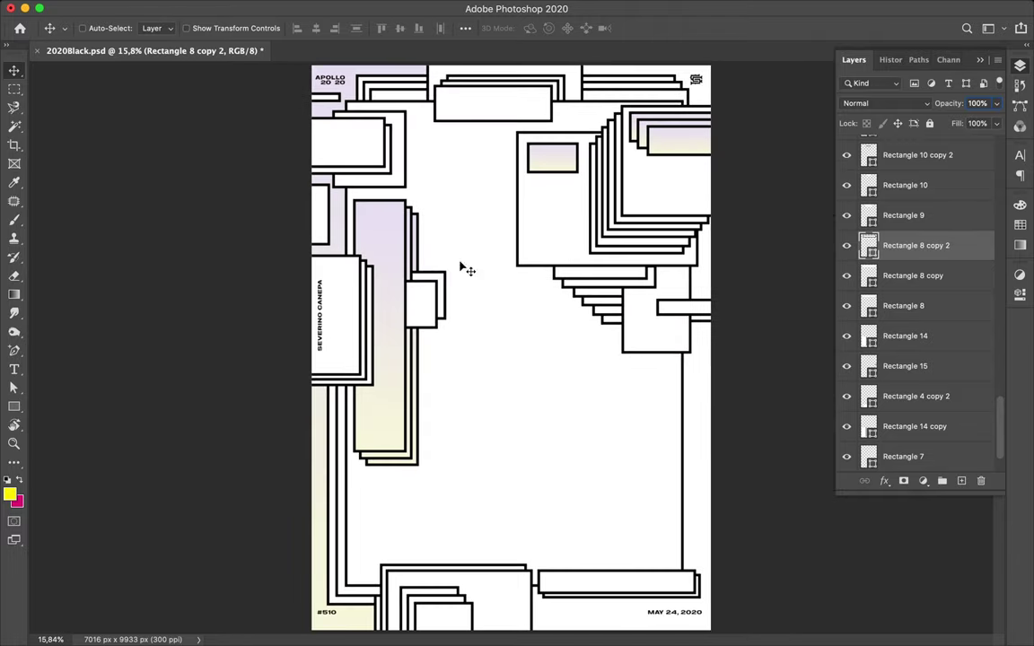
drag(528, 252, 529, 247)
key(ctrl+t)
Reshape the copy into a tall narrow box left of the upper-right panel, nudge it right, and save.
mouse_move(592, 235)
mouse_down()
mouse_move(538, 244)
mouse_move(519, 126)
mouse_up()
key(Return)
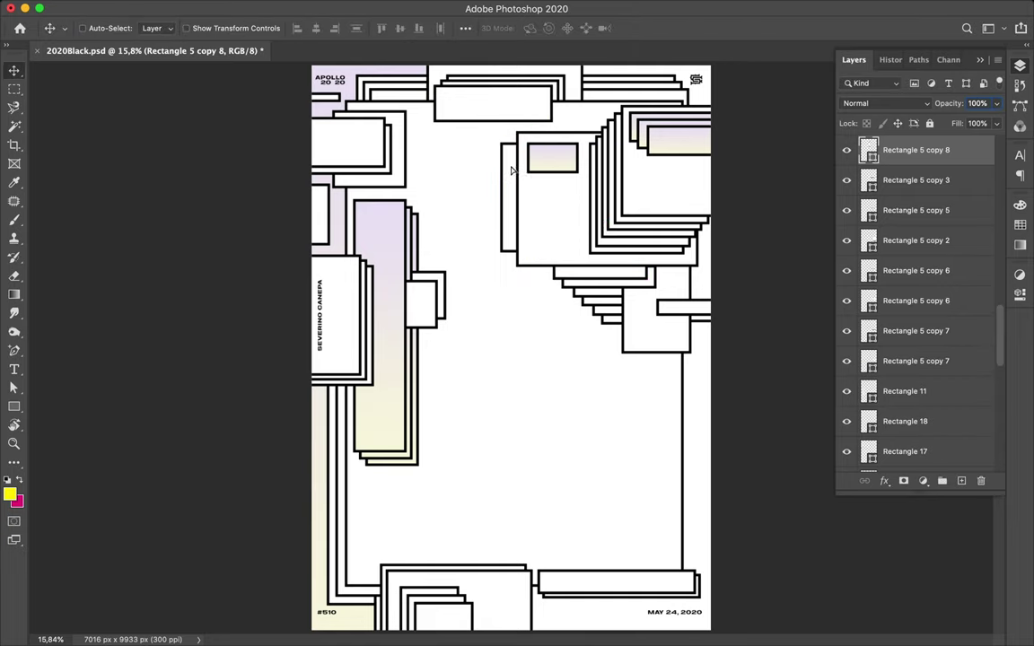
drag(511, 171, 515, 173)
scroll(616, 220, down, 1)
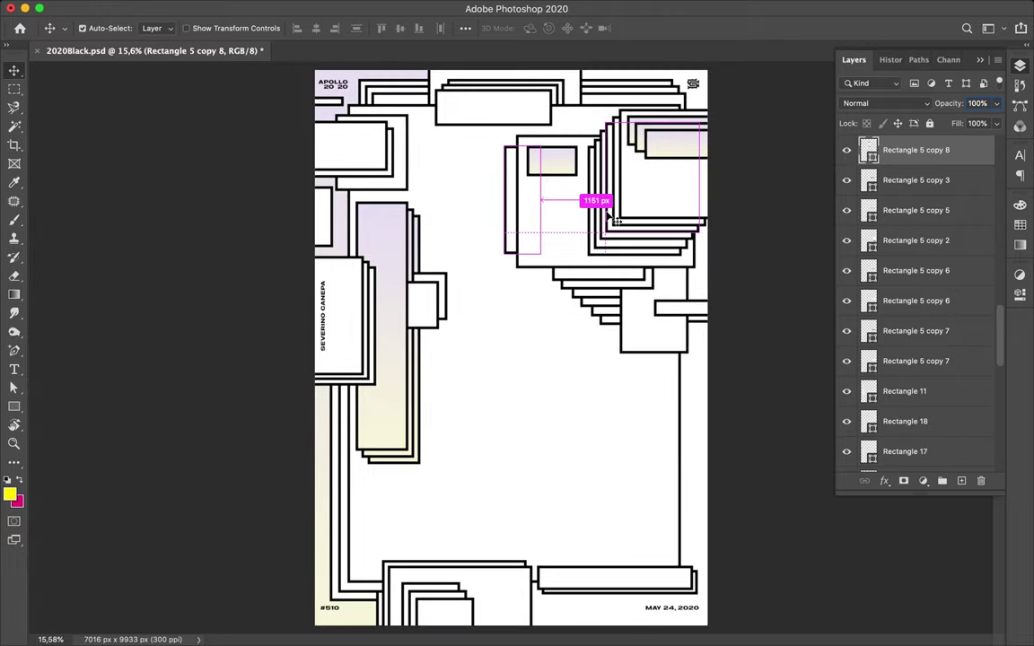
key(ctrl+s)
scroll(616, 220, up, 1)
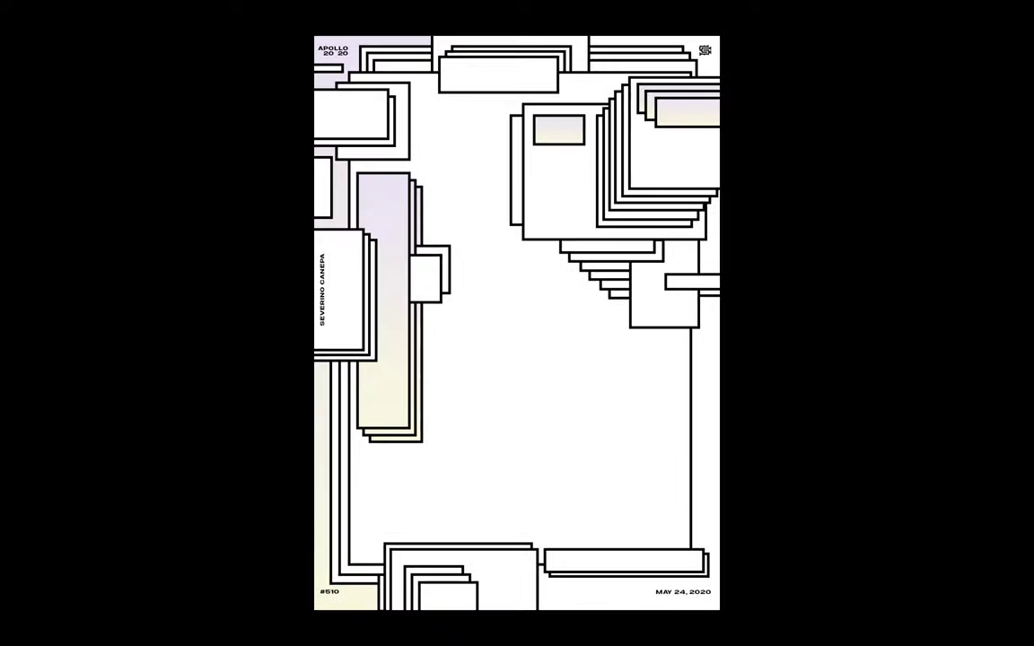